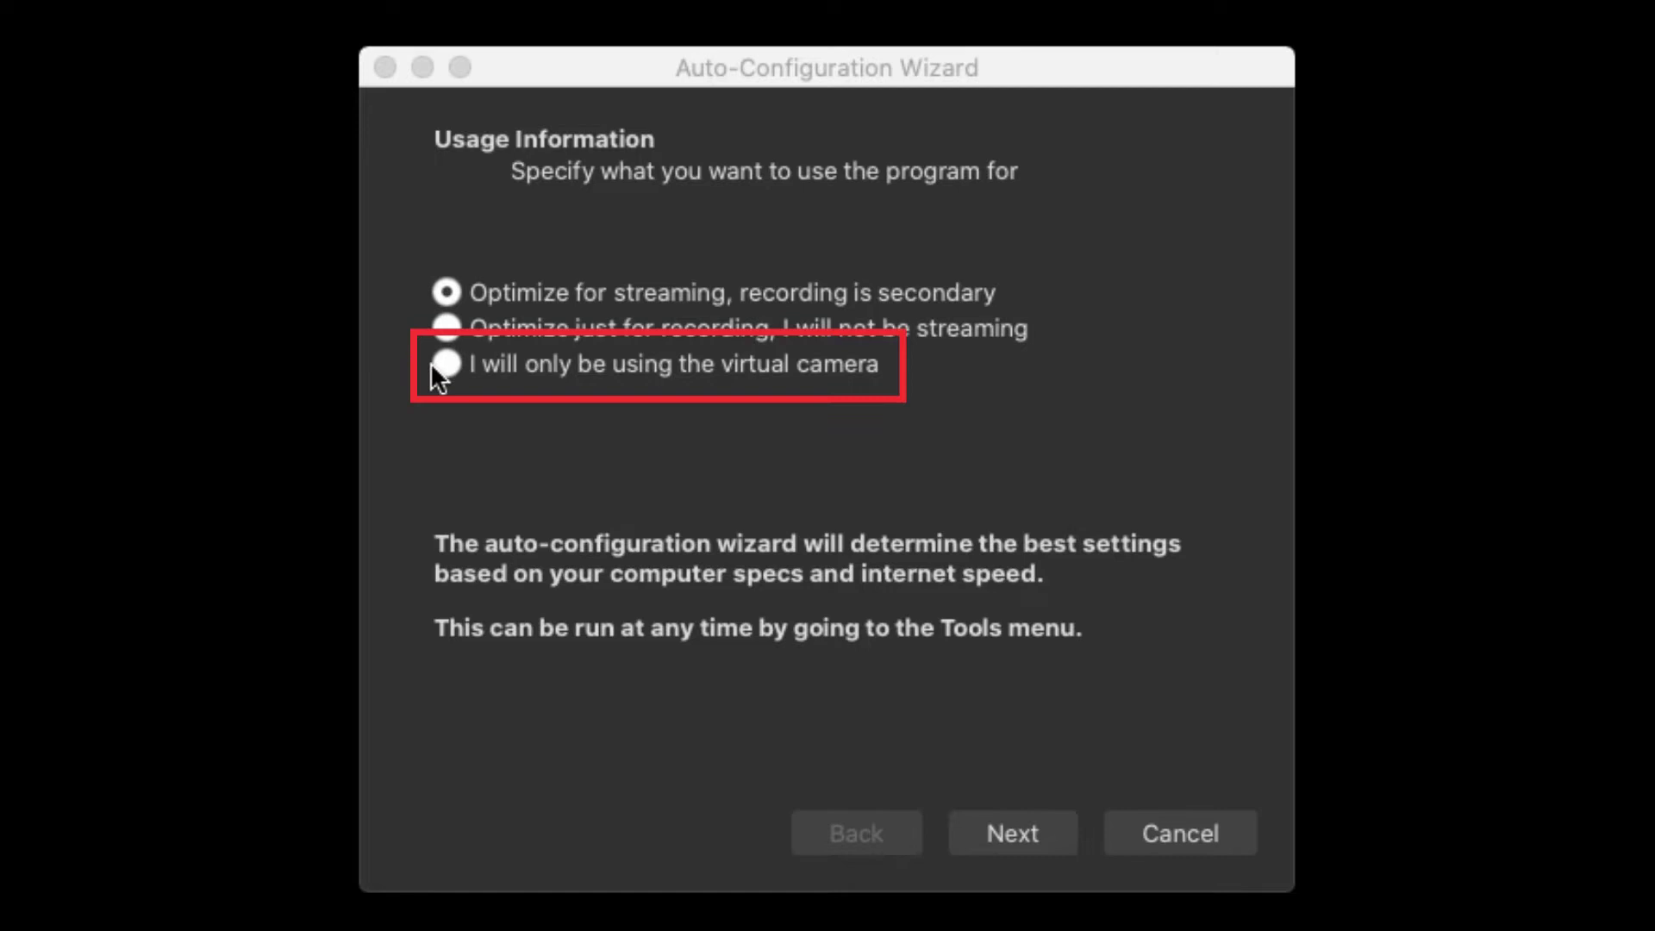
- Finish the auto-configuration wizard with virtual-camera-only usage and apply its recommended settings
left_click(438, 362)
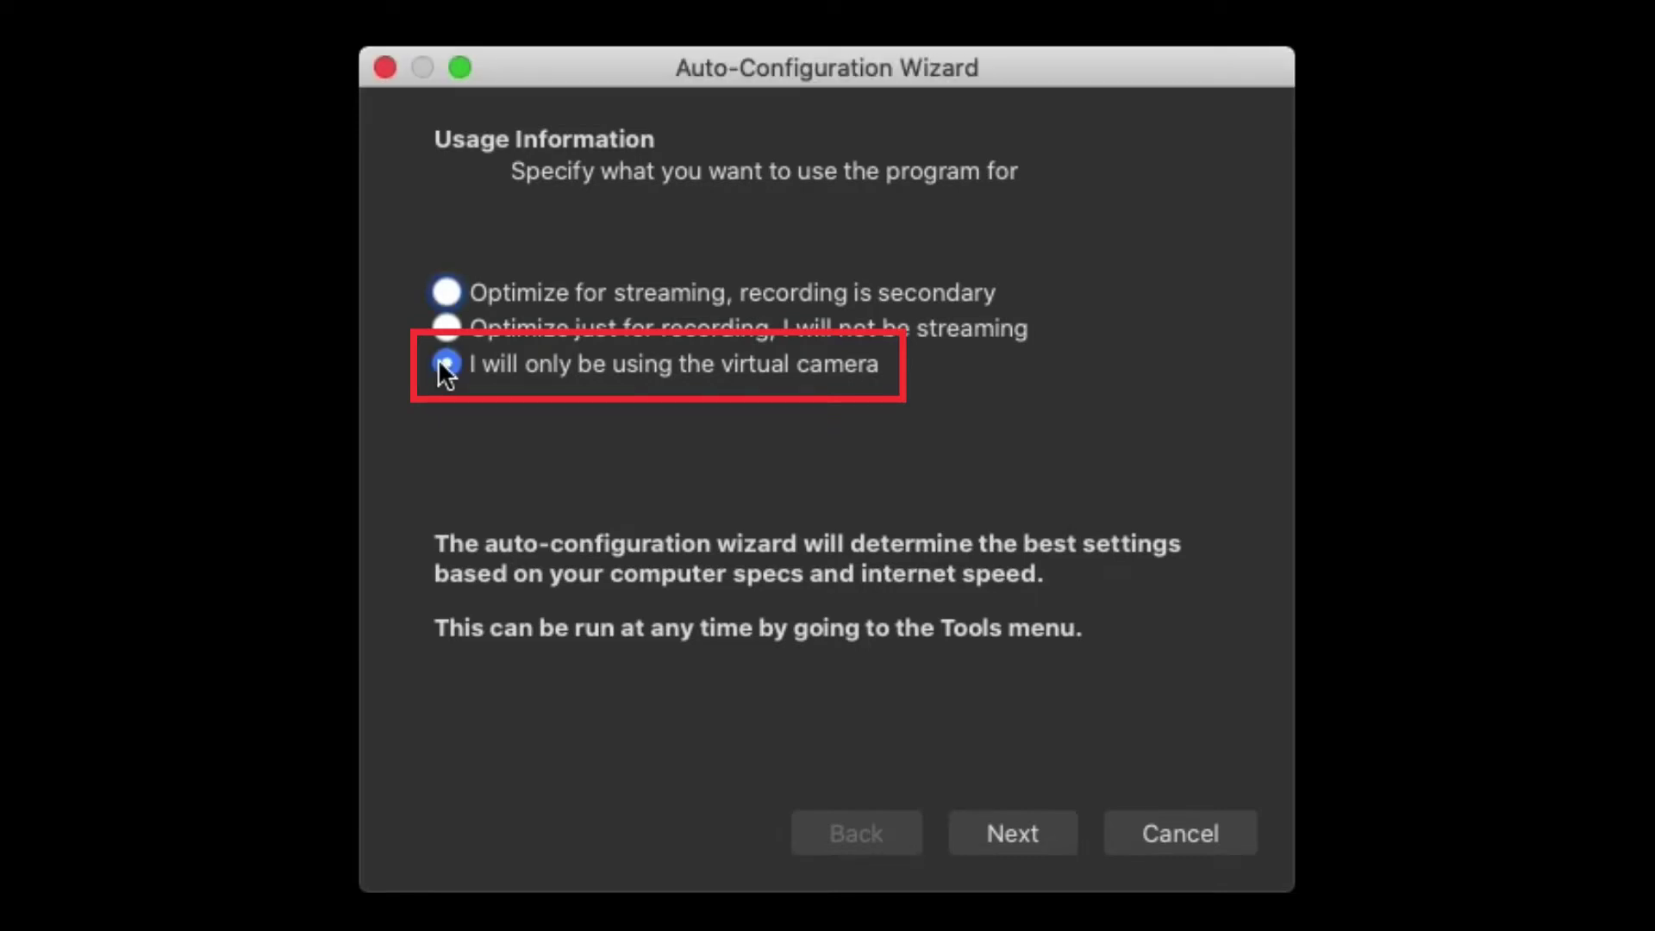
left_click(1000, 833)
left_click(1031, 829)
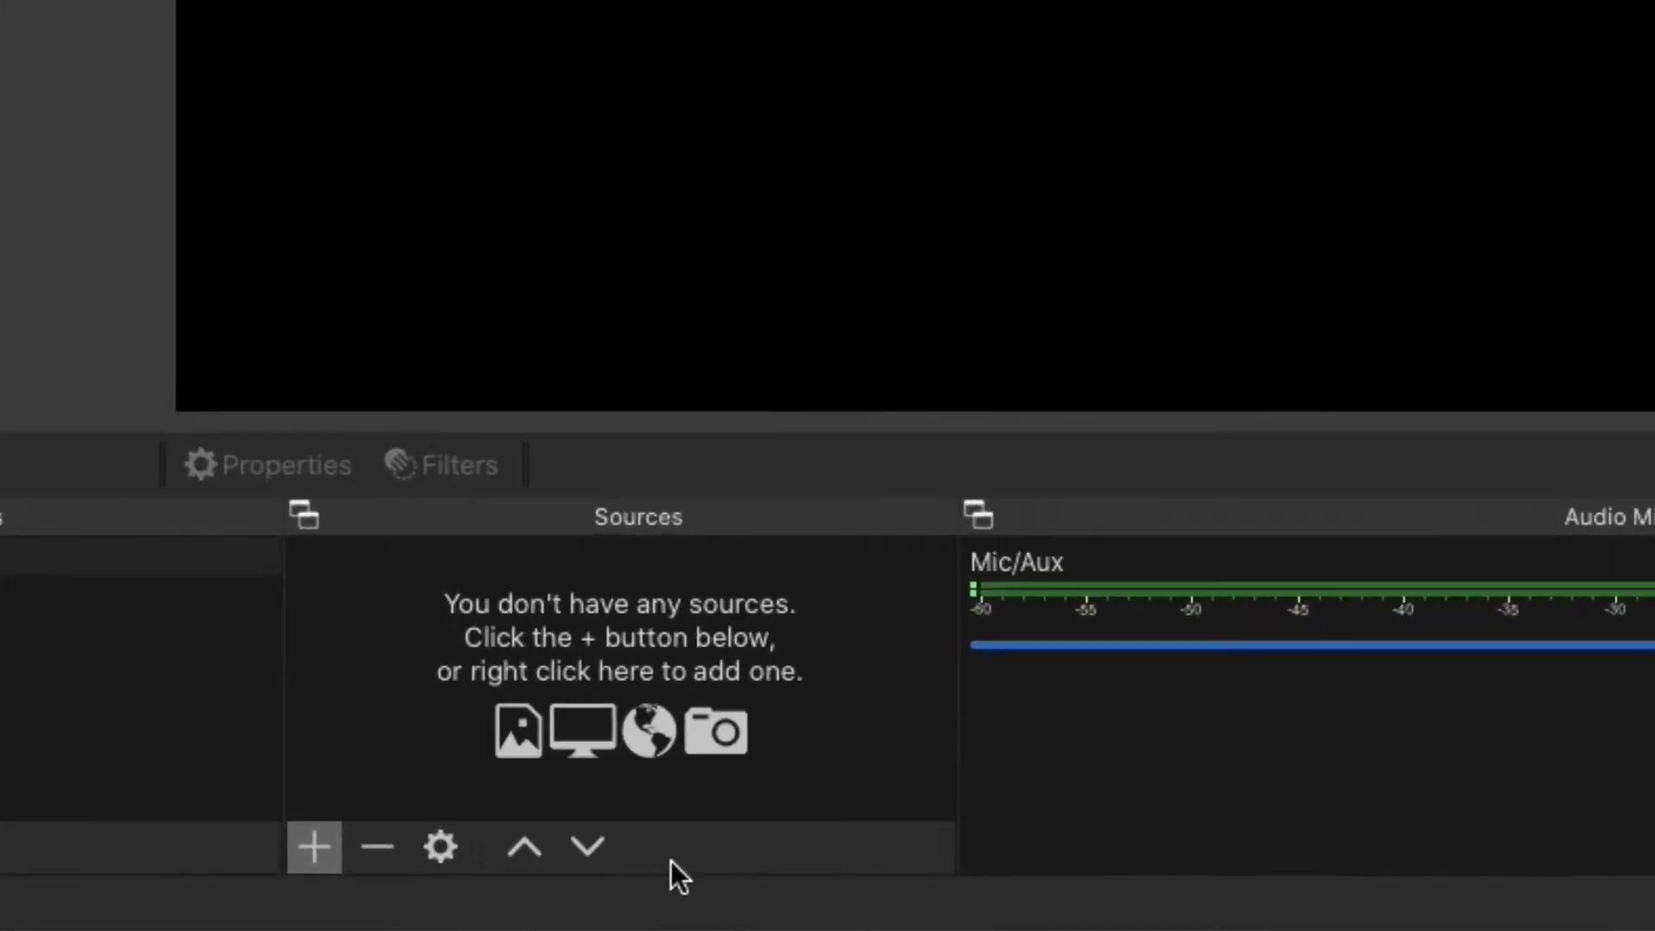
- Add a Video Capture Device source named 'Webcam' using the HD Pro Webcam C920
left_click(290, 896)
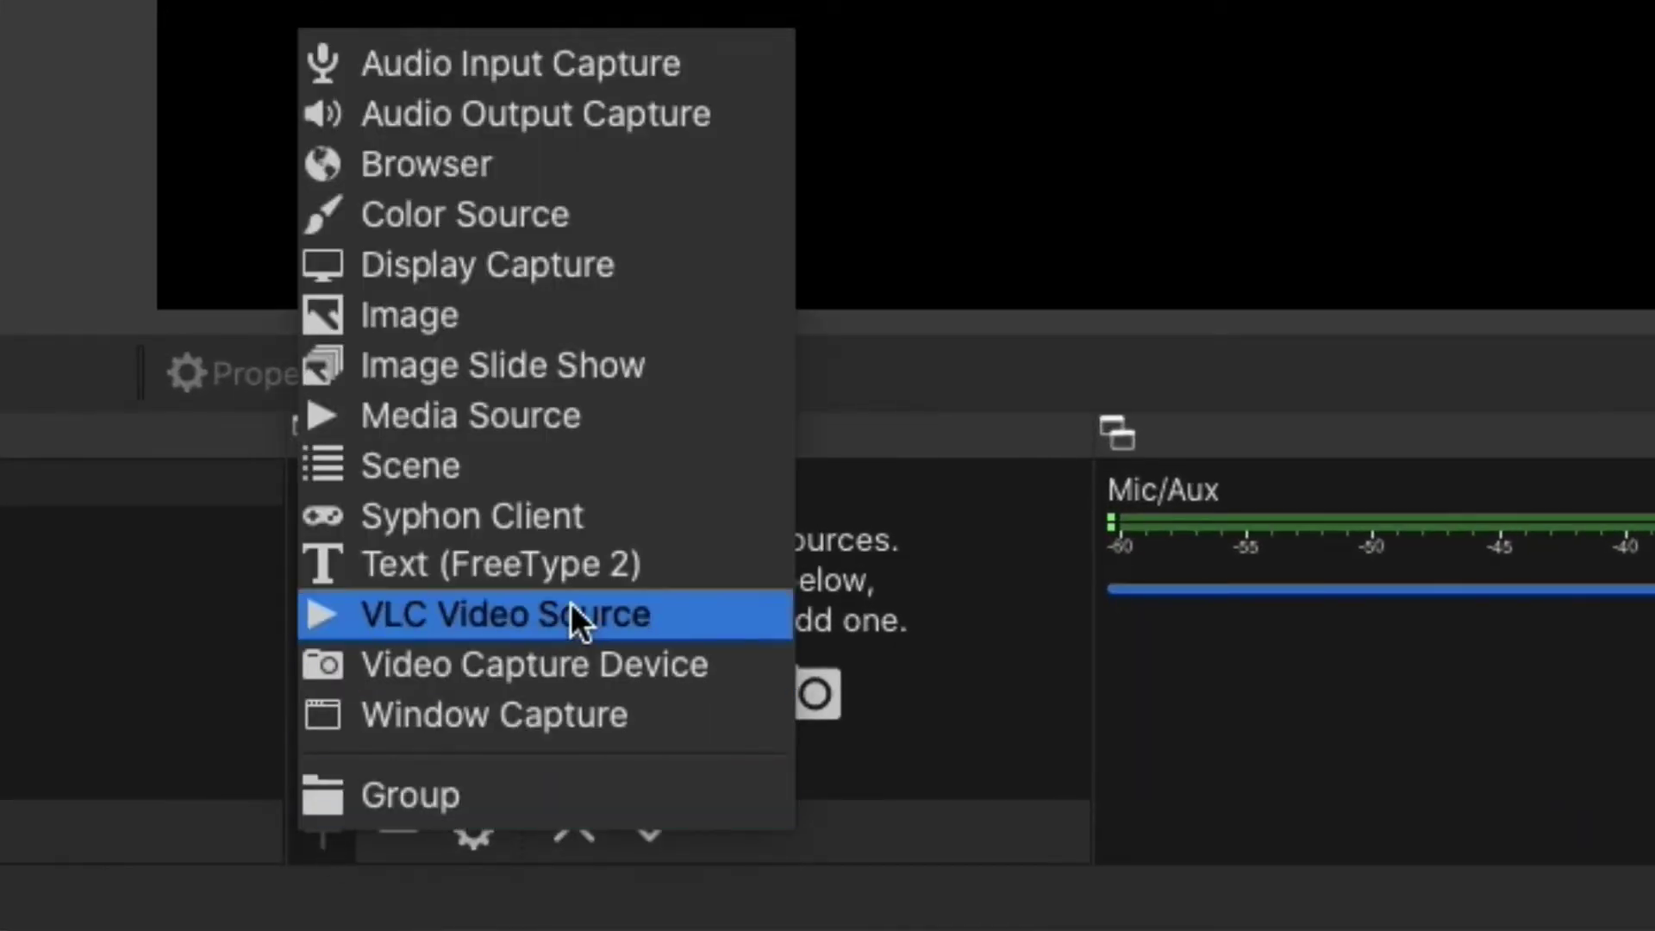
left_click(571, 659)
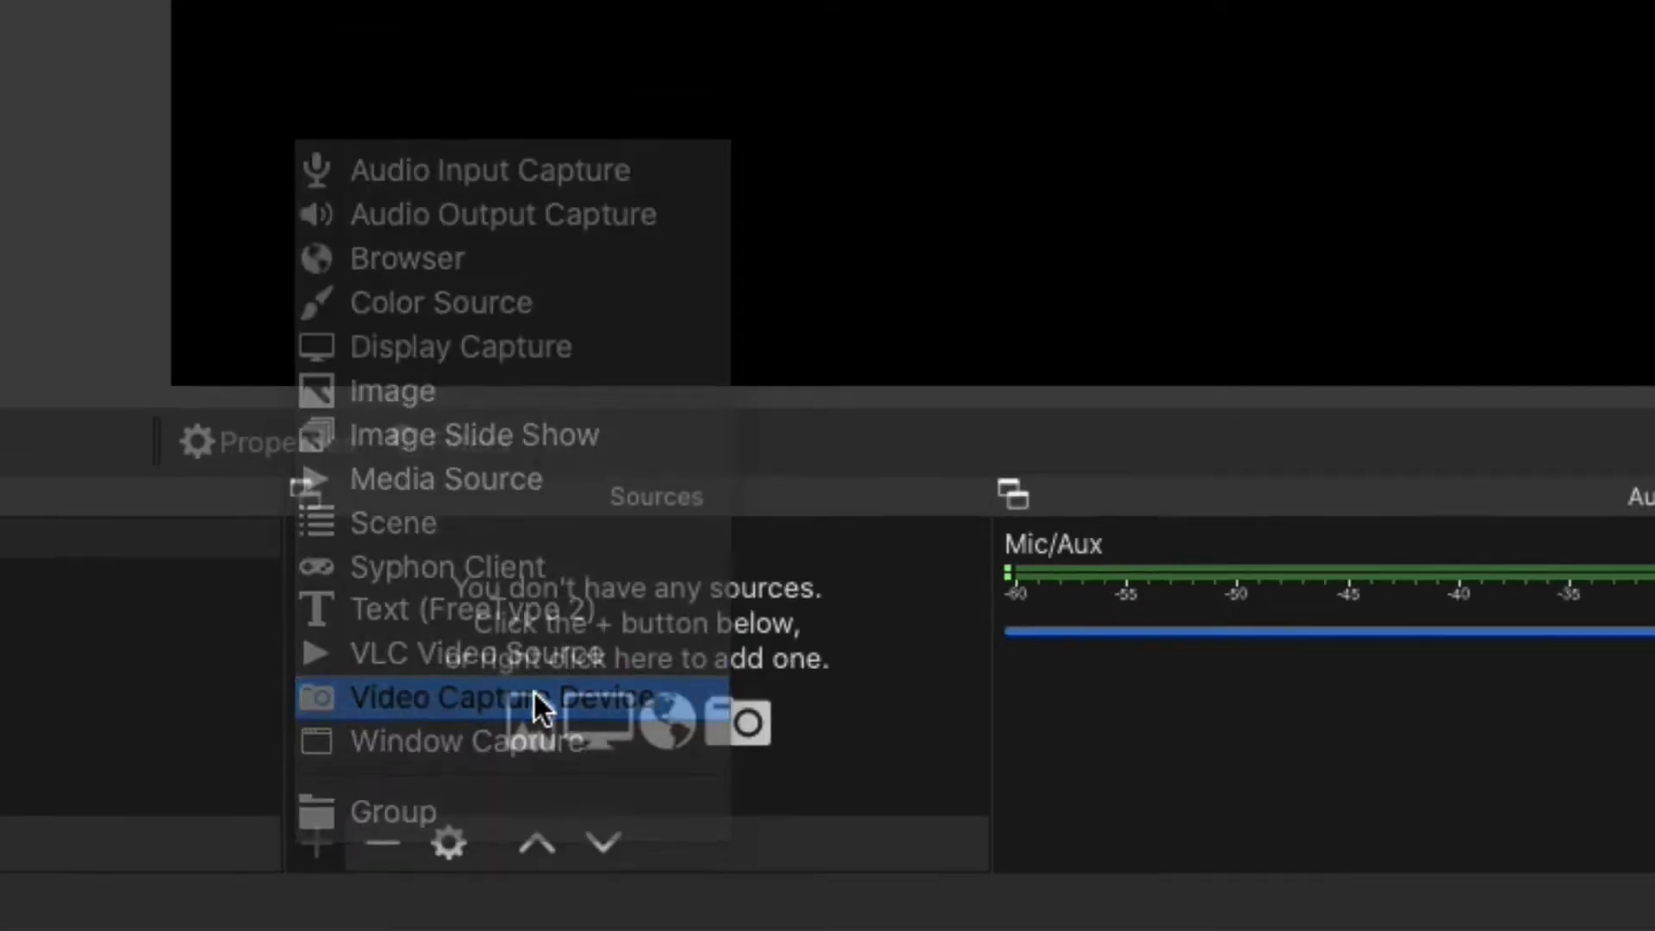
type("Webcam")
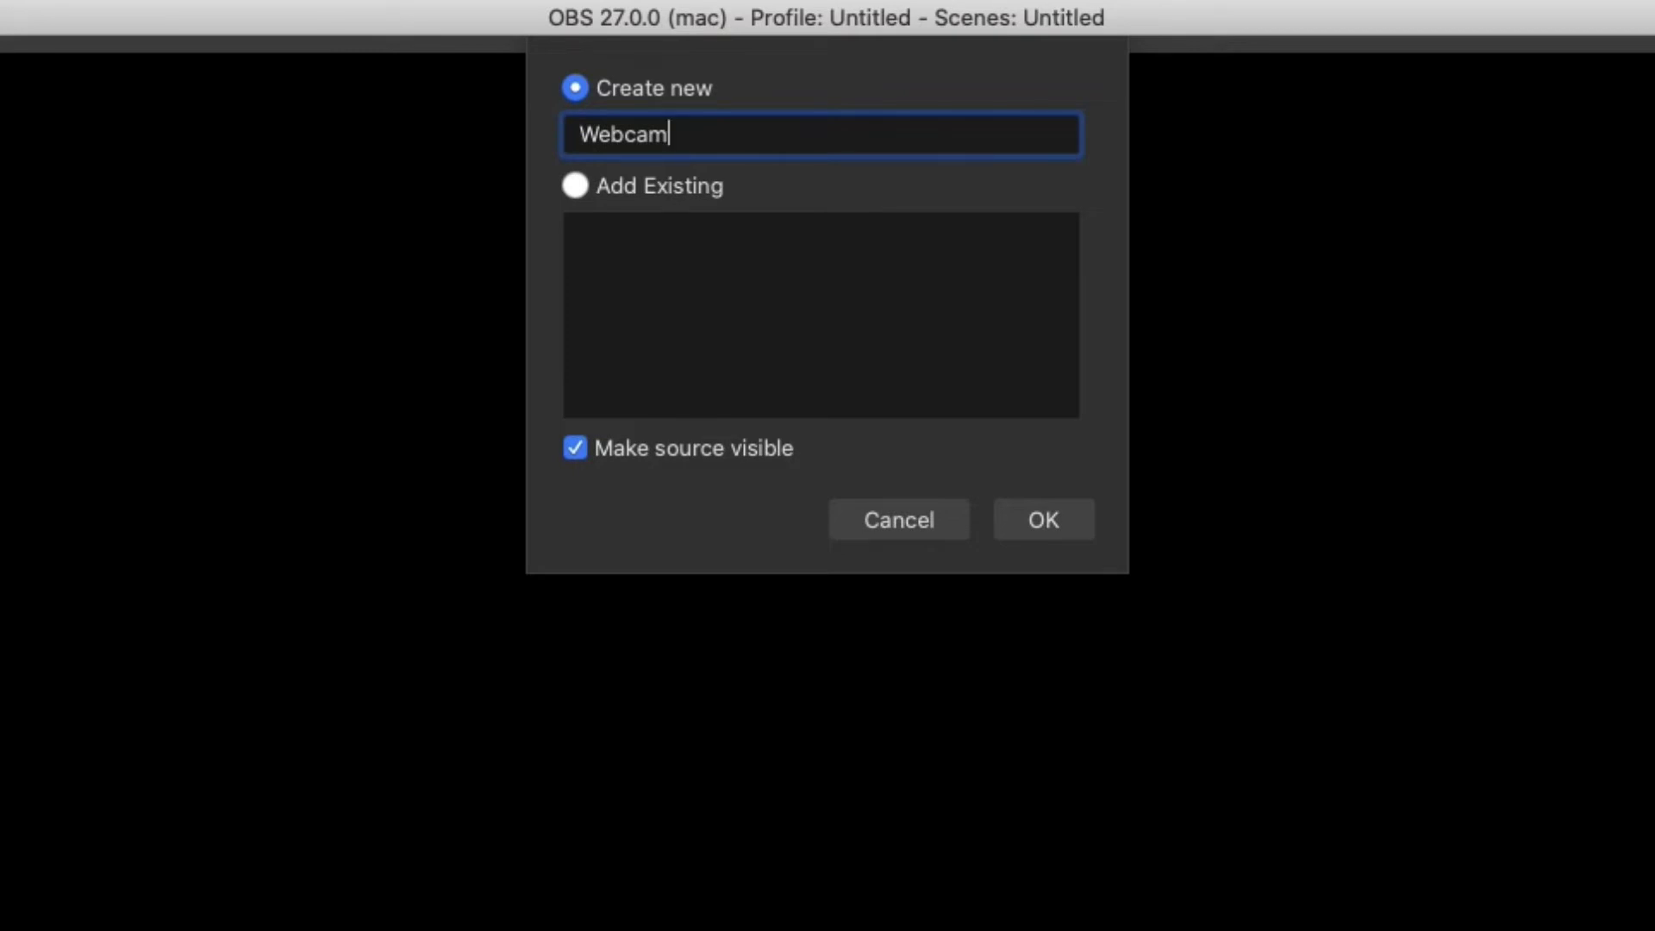
key("Return")
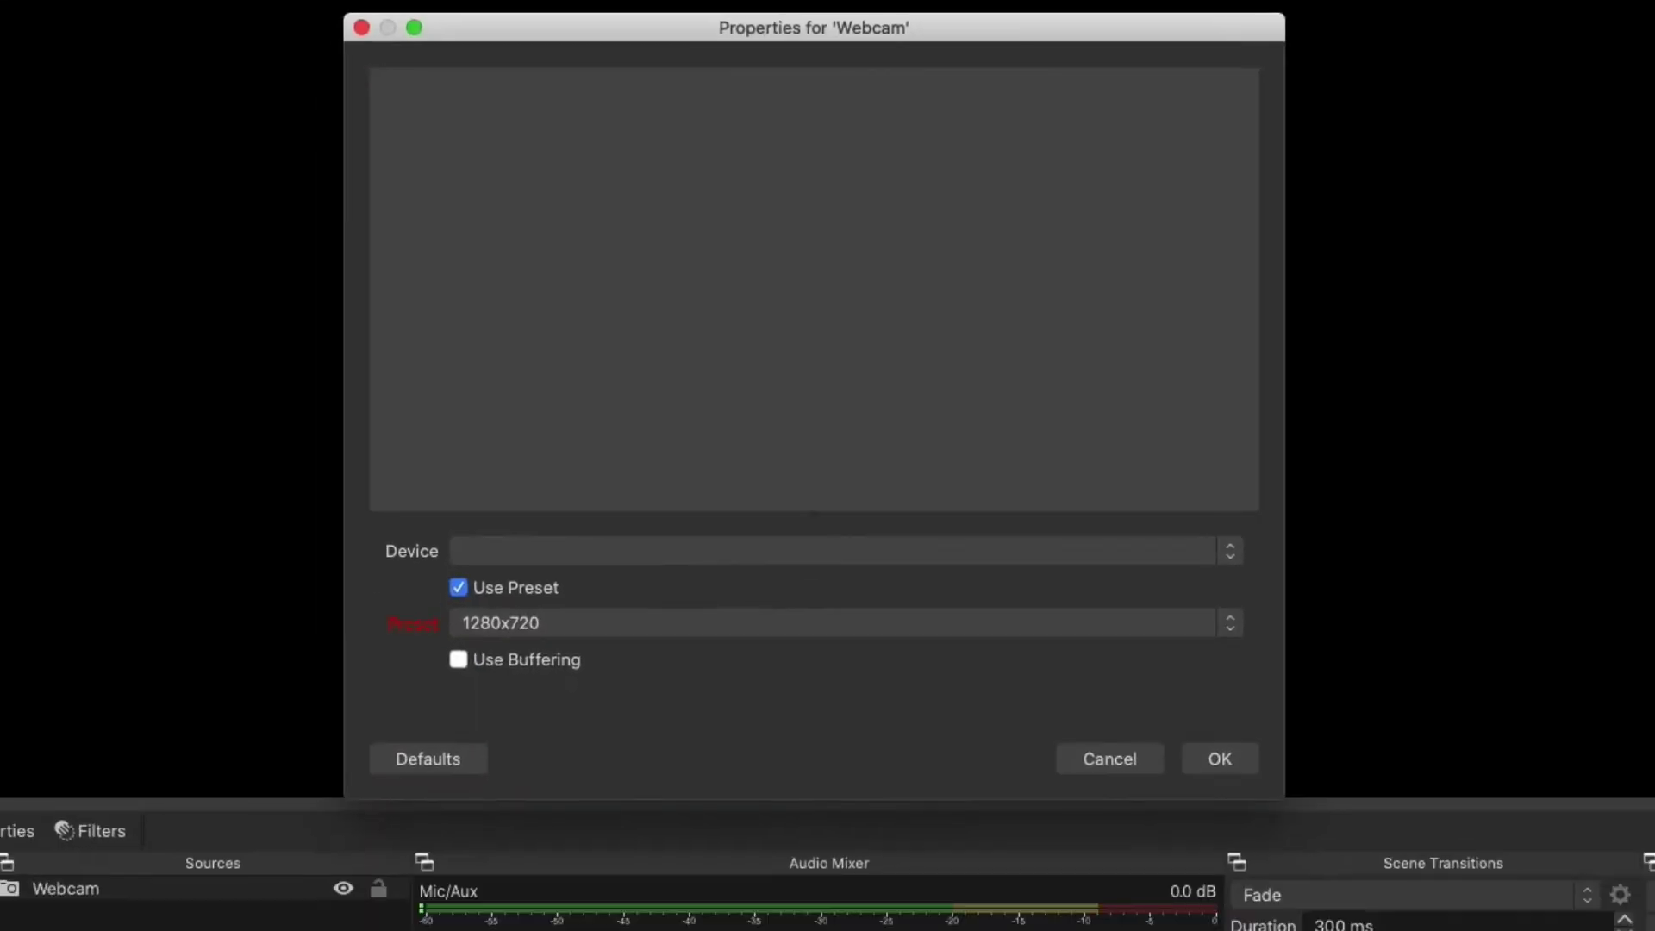
left_click(851, 550)
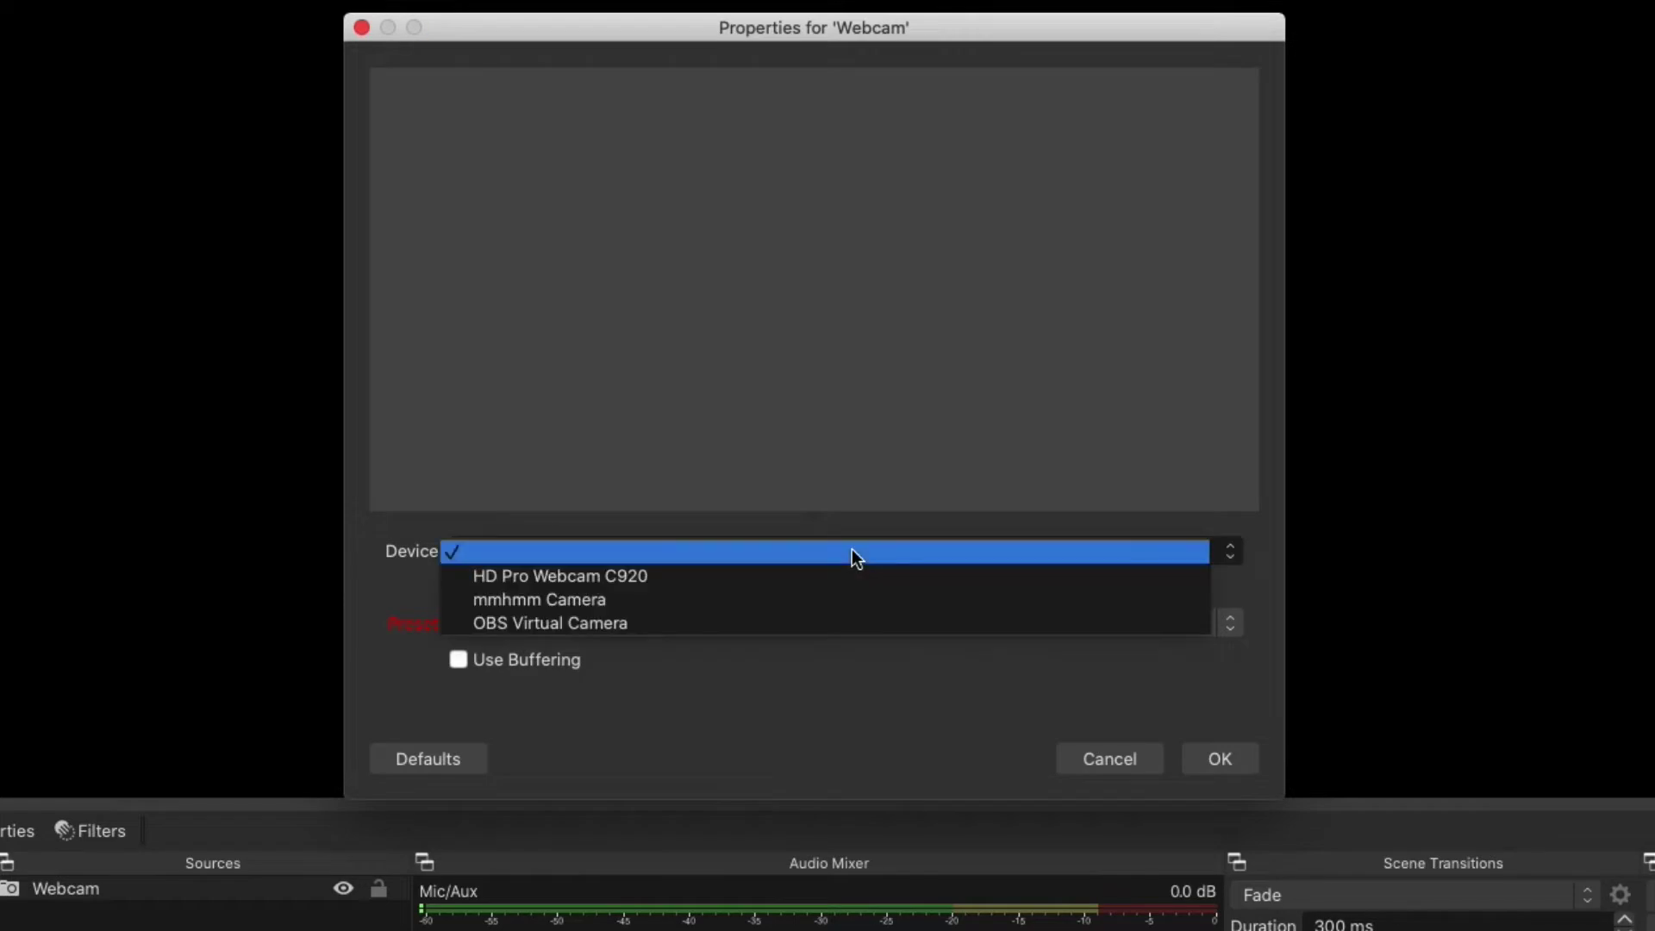
left_click(850, 573)
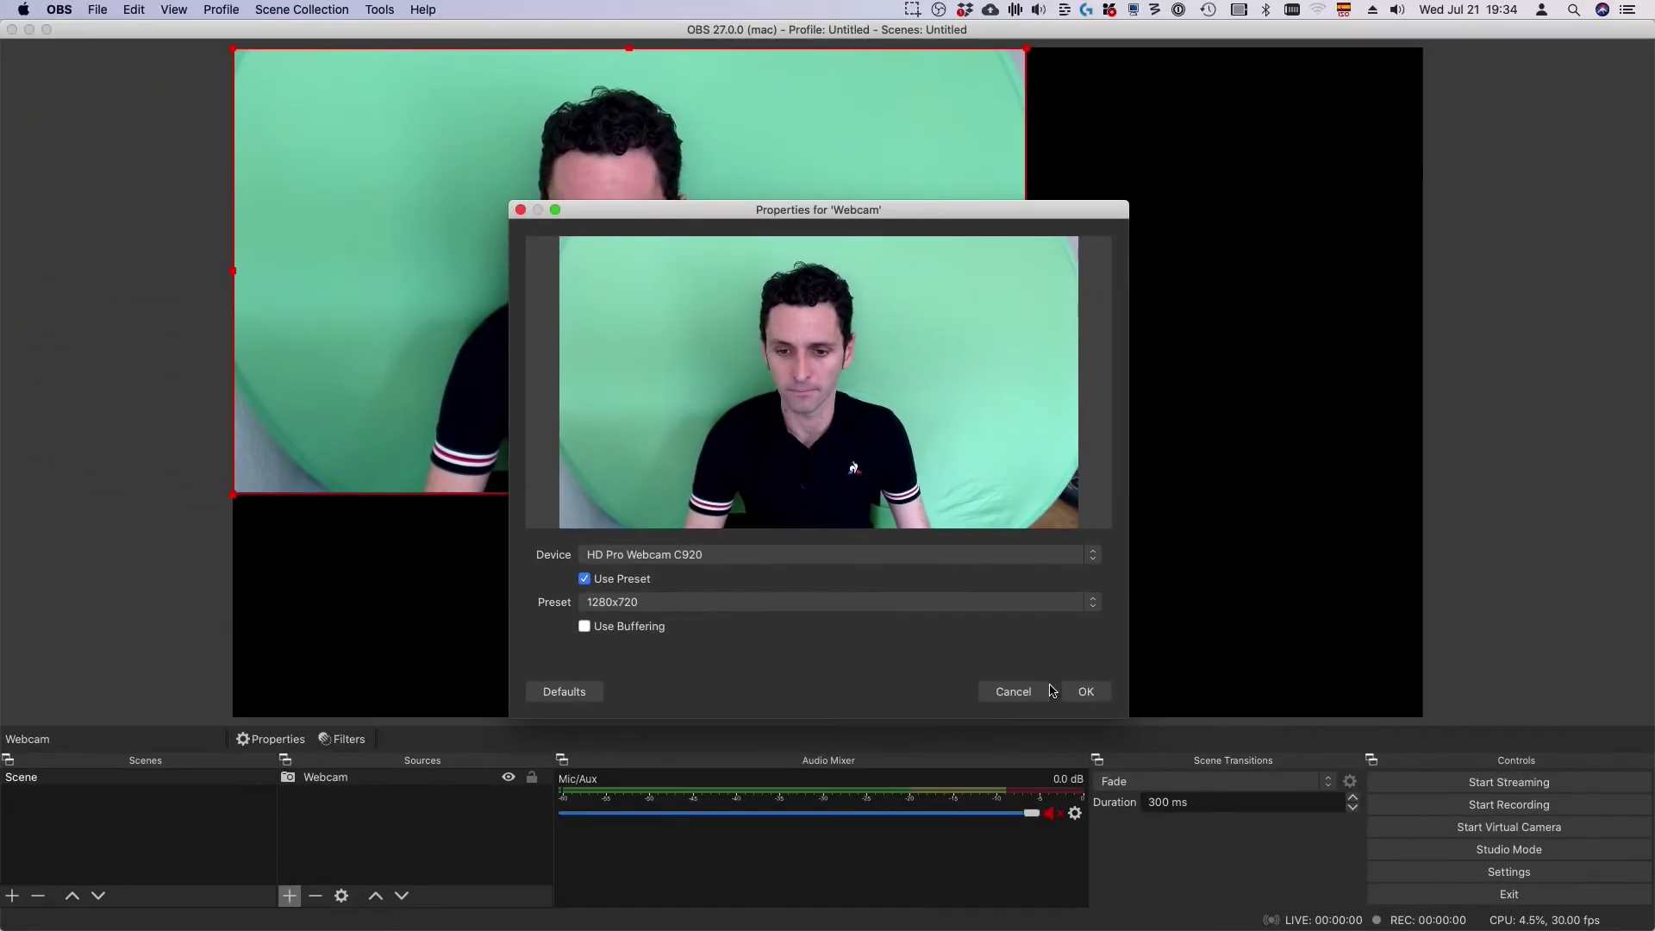
left_click(1202, 762)
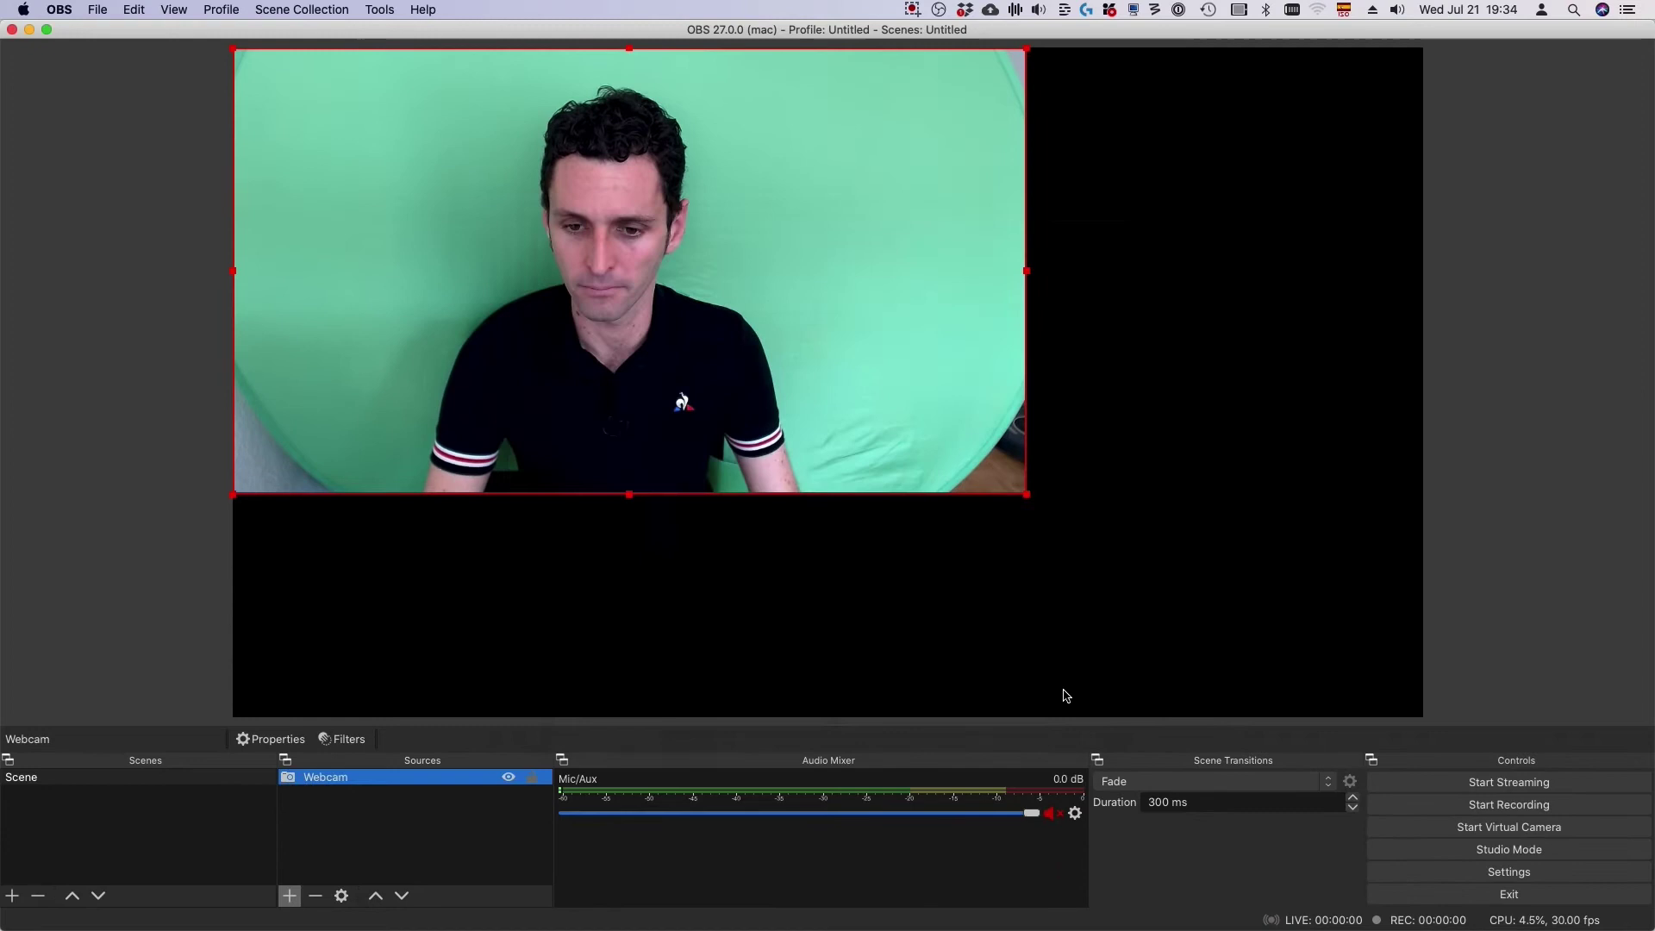
left_click(773, 506)
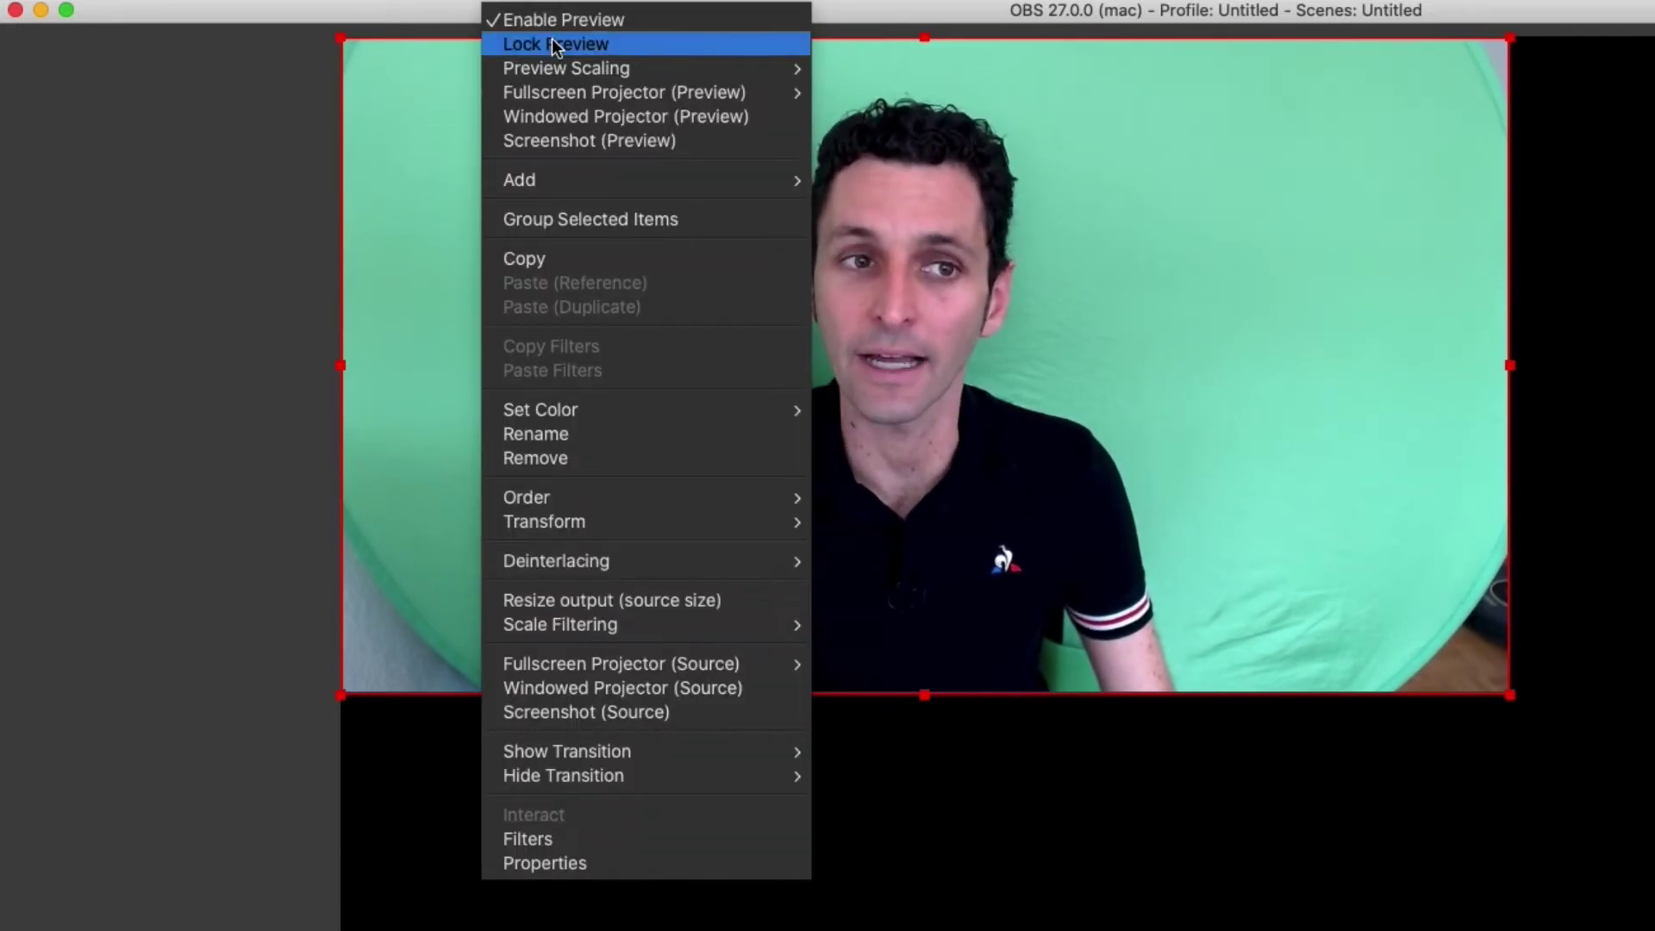
left_click(931, 794)
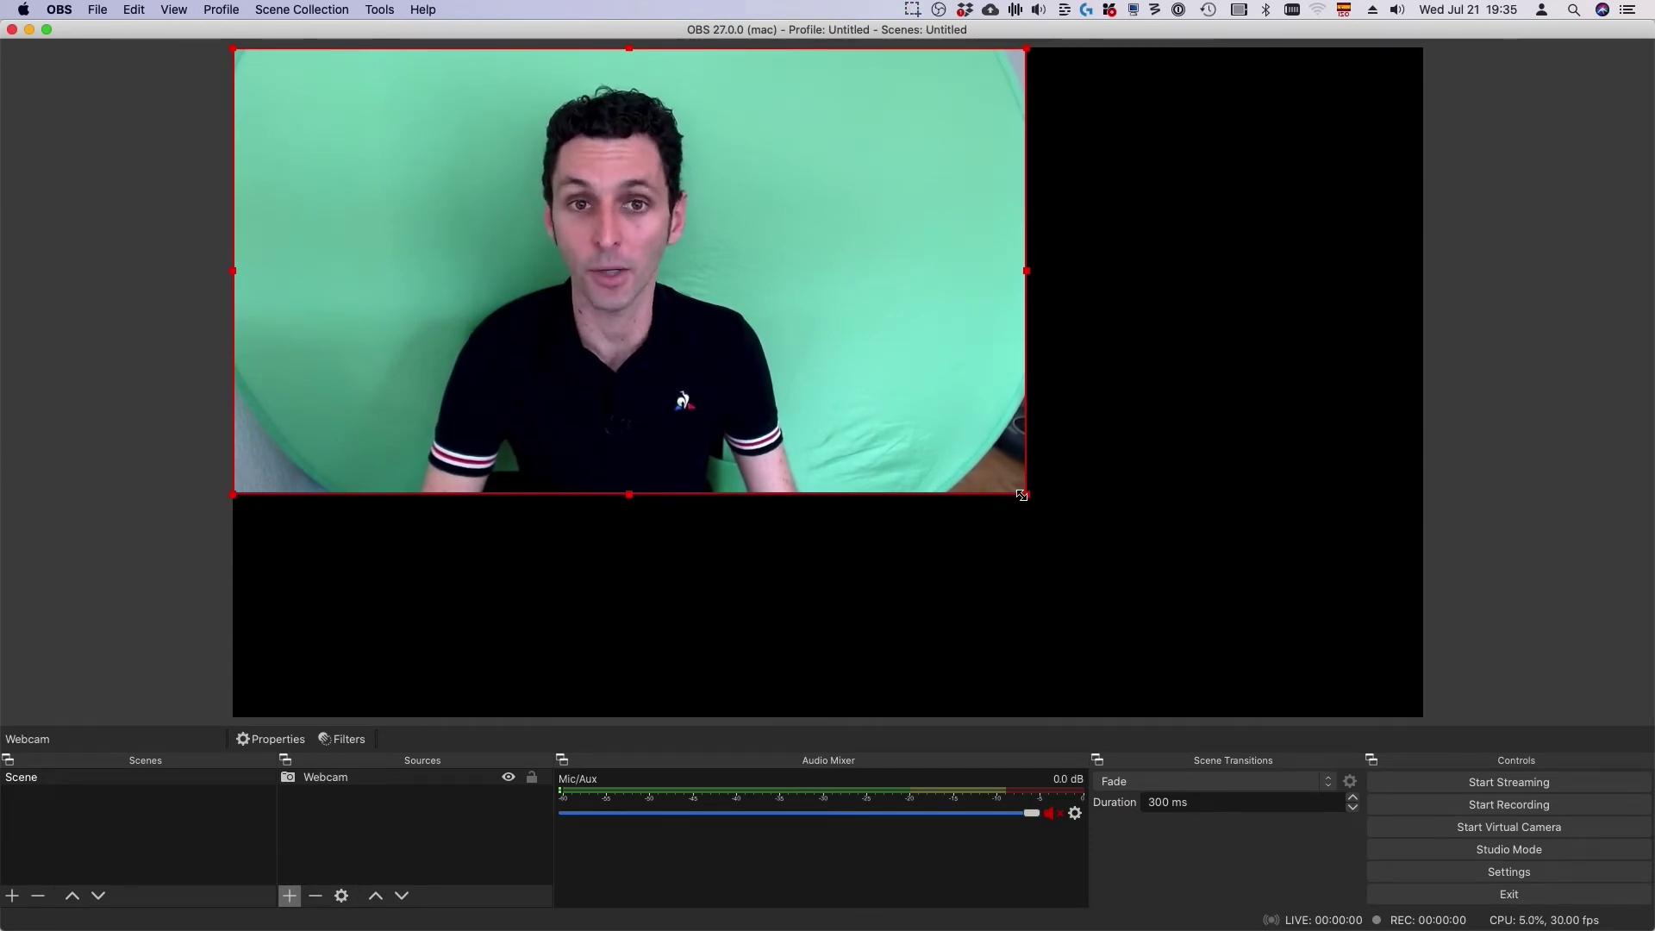
- Resize the webcam picture and crop away its left and right sides
left_click_drag(1021, 496, 1216, 600)
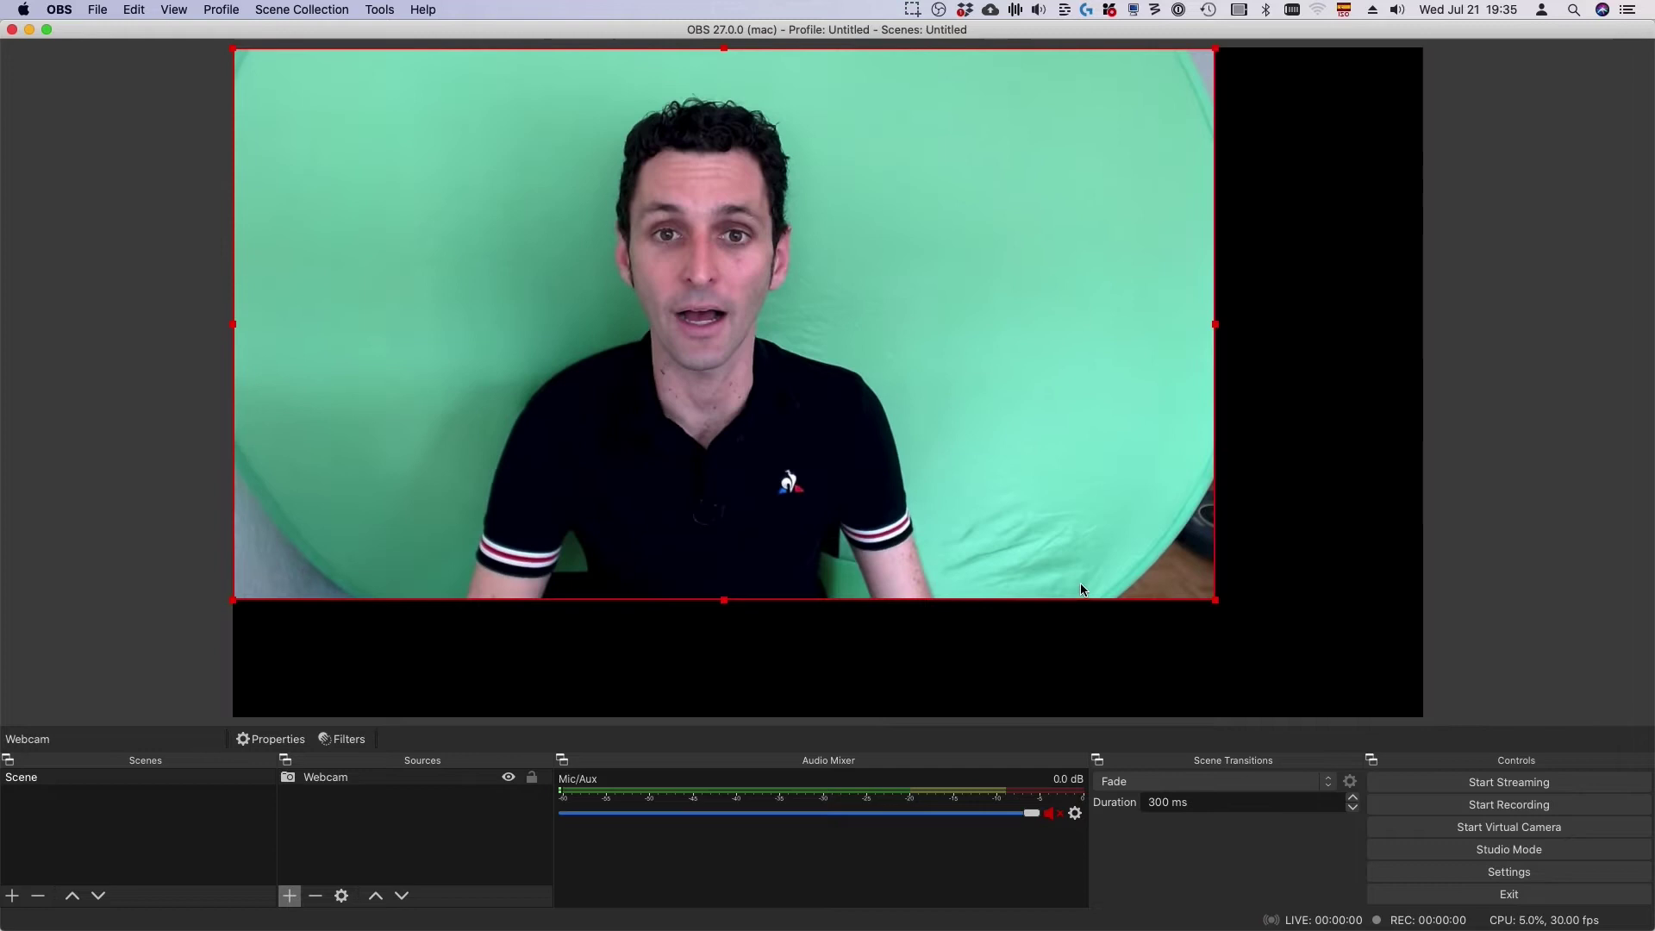
left_click_drag(1083, 591, 1185, 366)
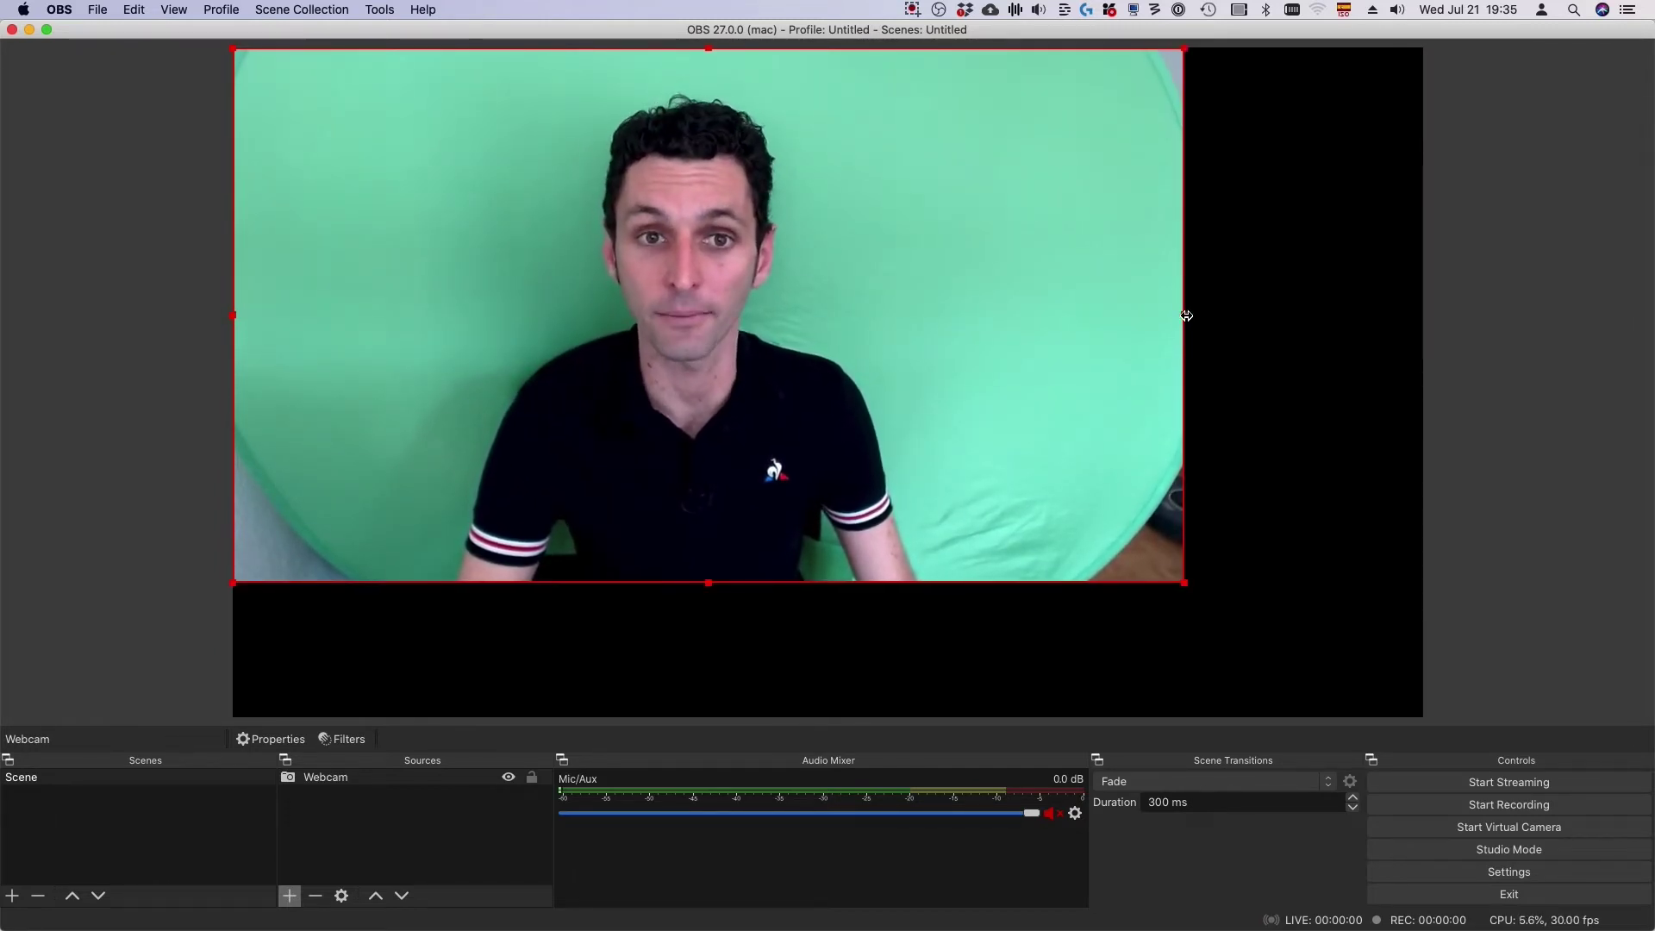
left_click_drag(1187, 315, 1081, 328)
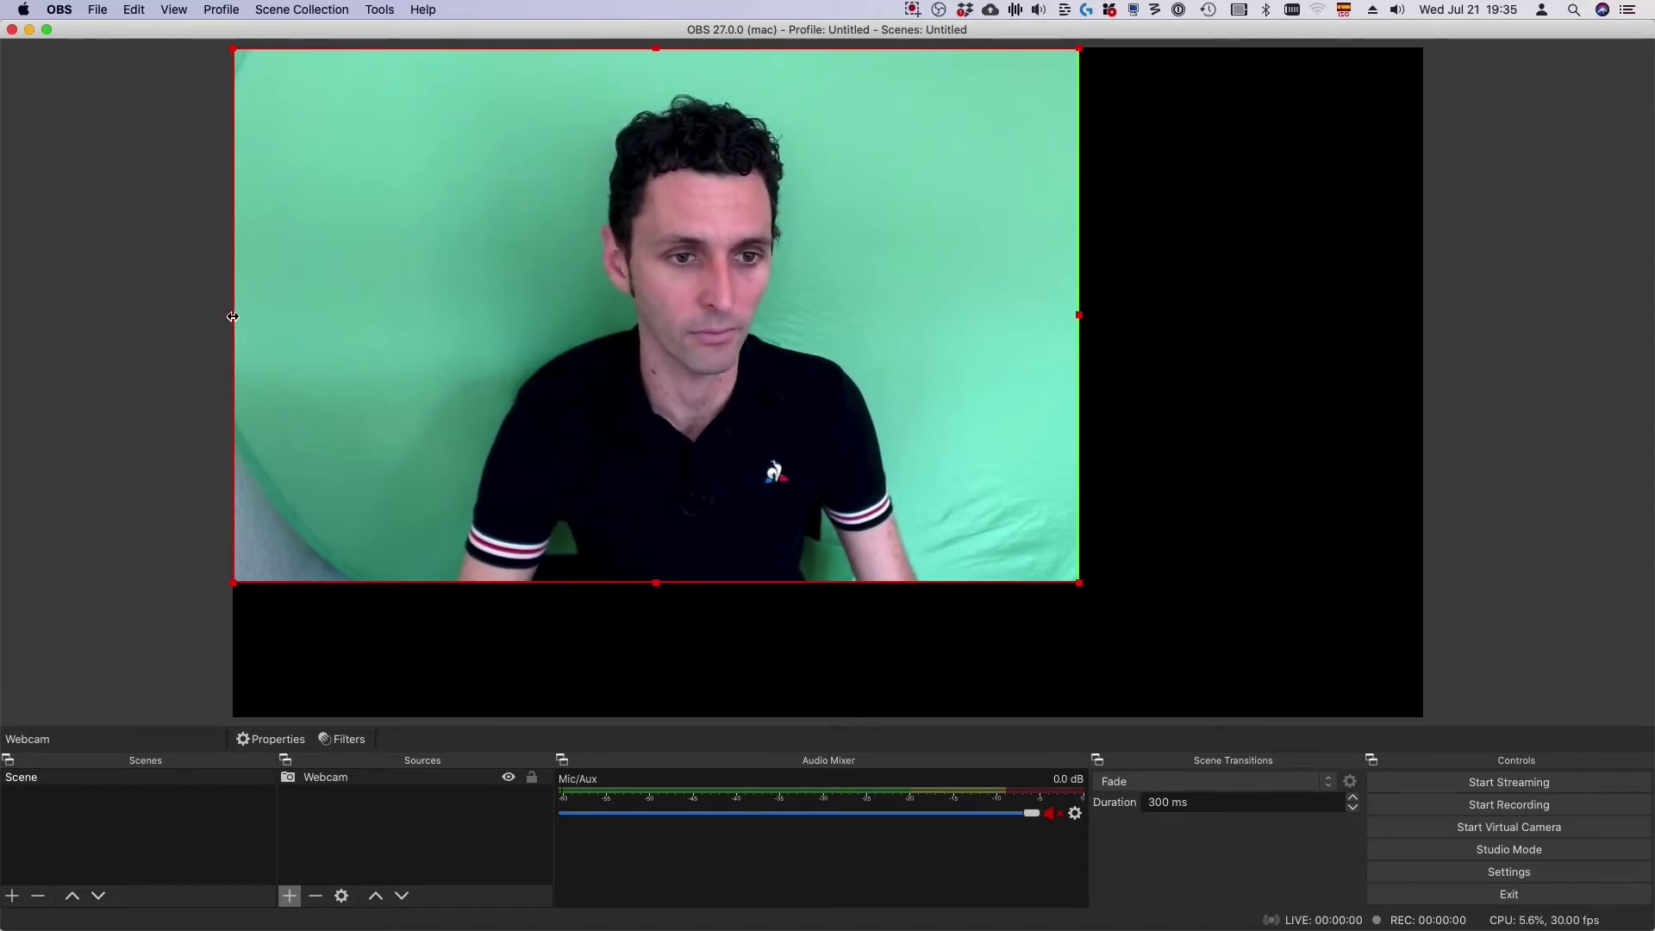
left_click_drag(233, 316, 393, 315)
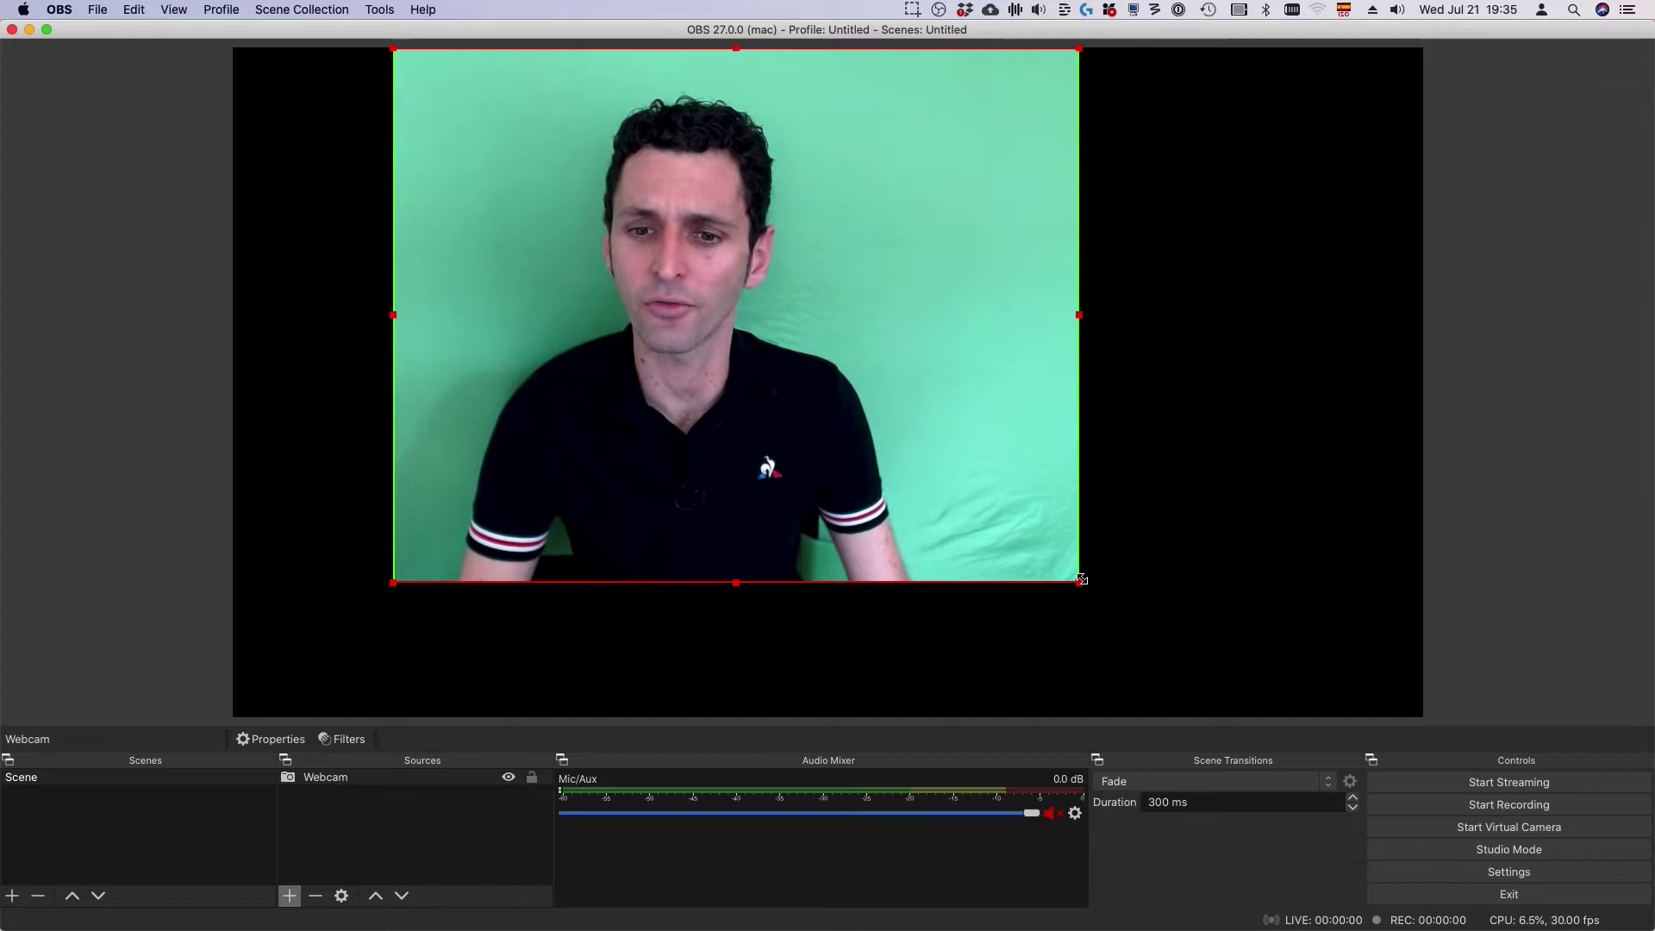
- Enlarge and reposition the cropped webcam picture so it covers the entire canvas, removing black bands
left_click_drag(1079, 582, 1441, 808)
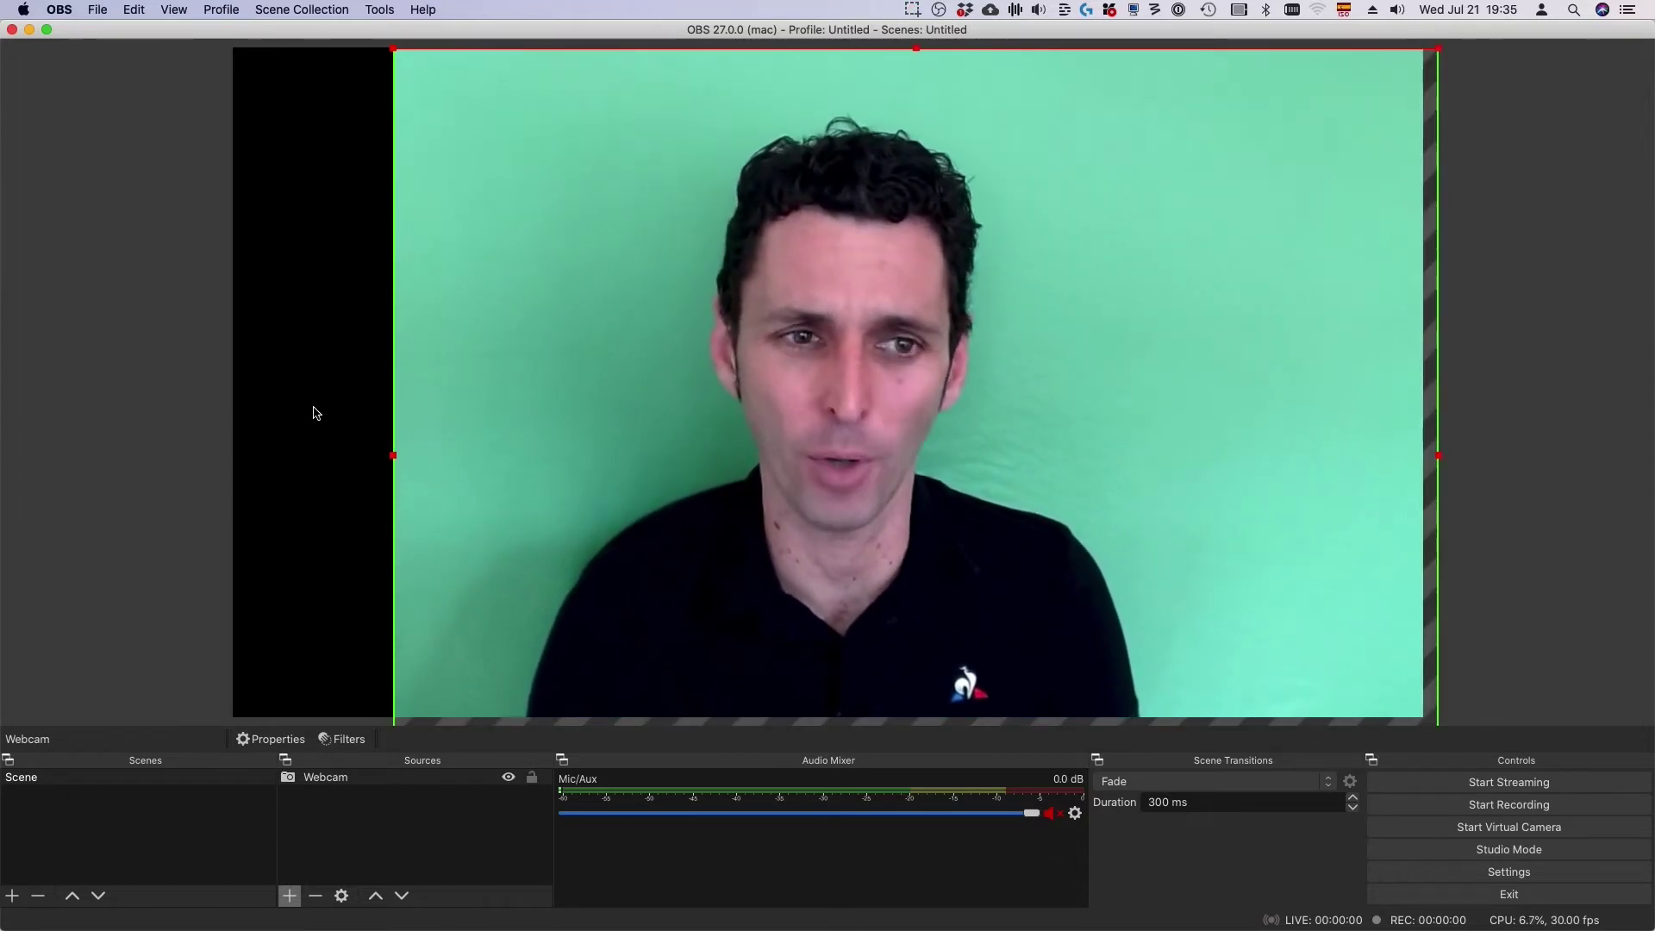
left_click_drag(393, 455, 233, 462)
left_click_drag(802, 478, 889, 493)
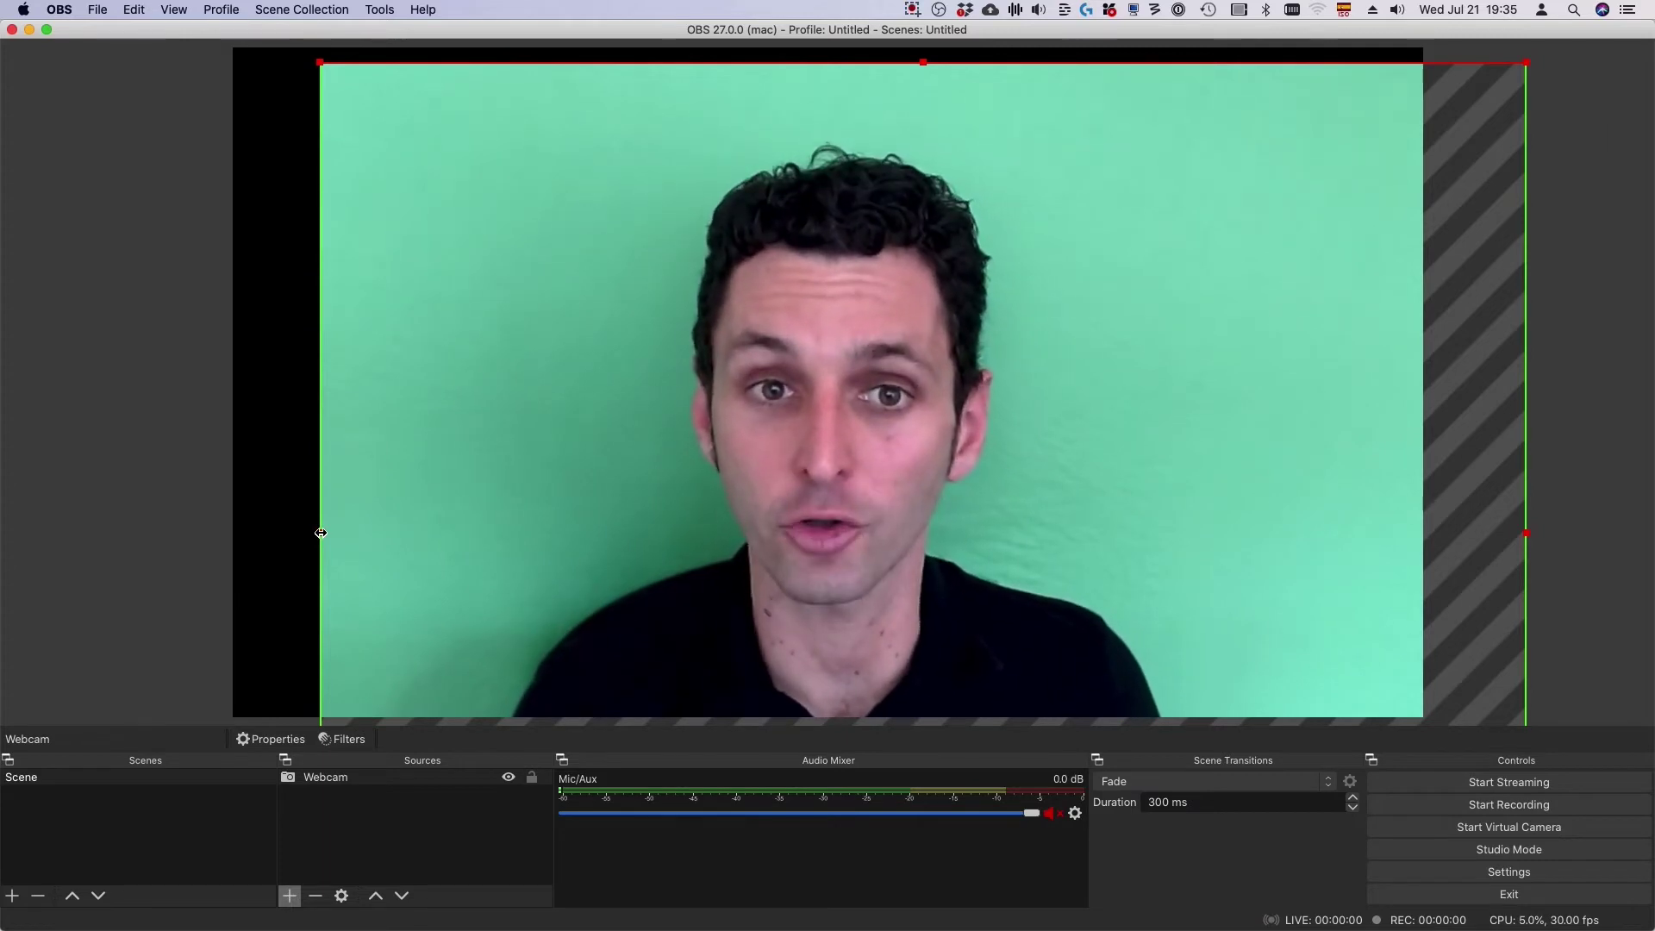
left_click_drag(320, 532, 186, 515)
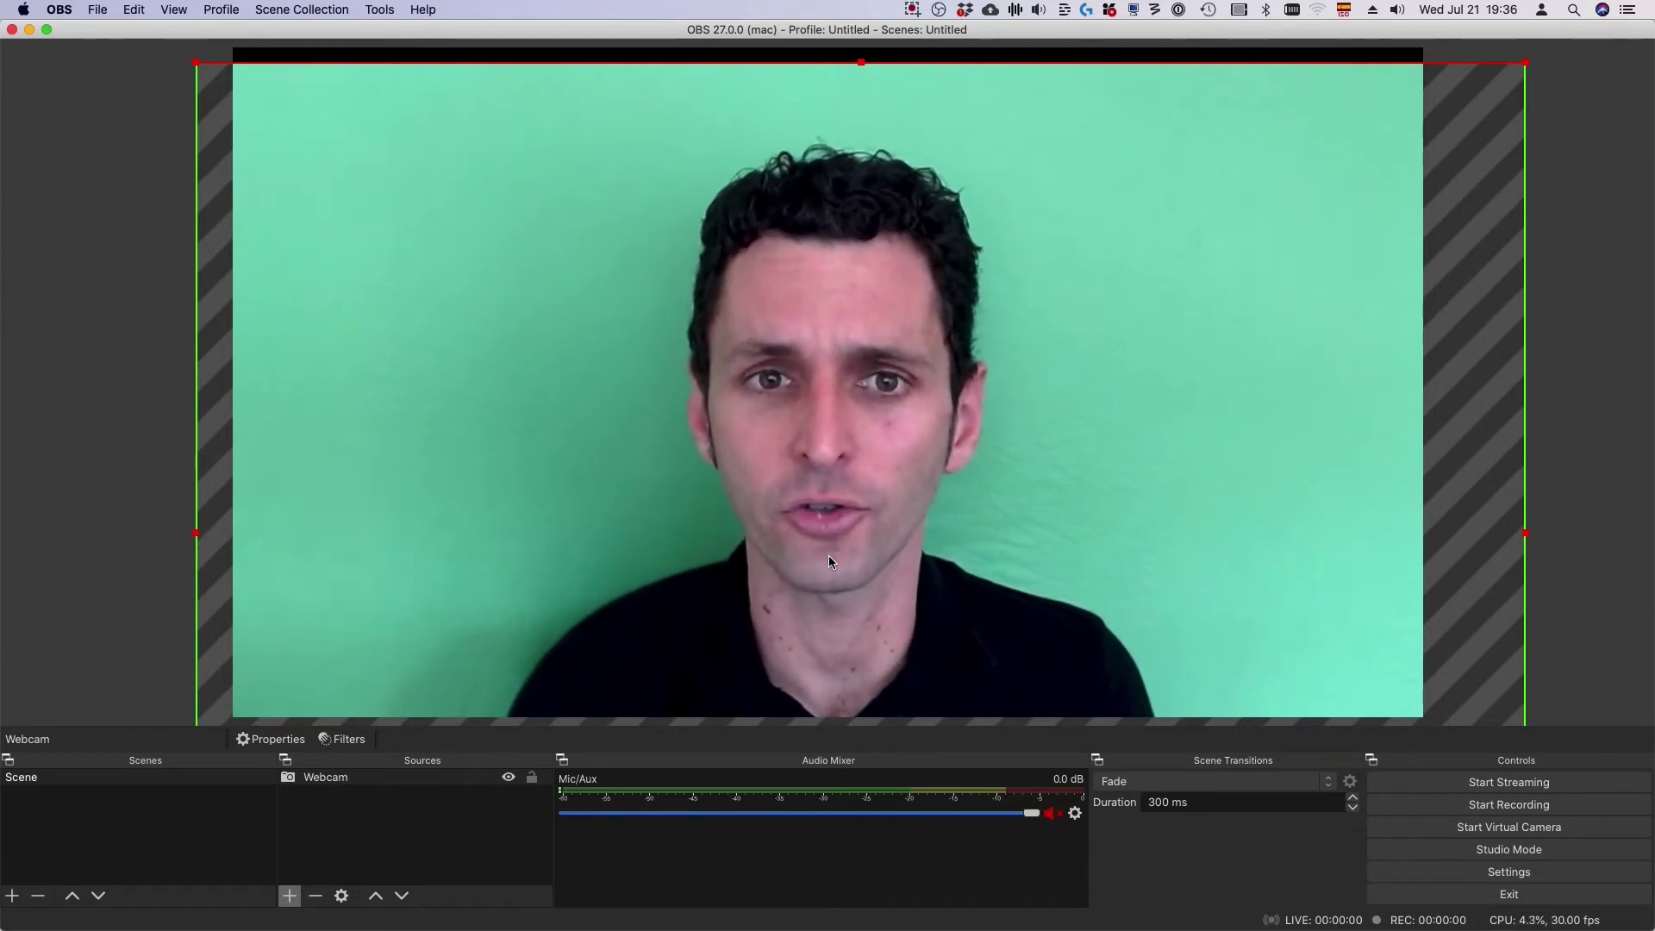
left_click_drag(1046, 633, 1042, 618)
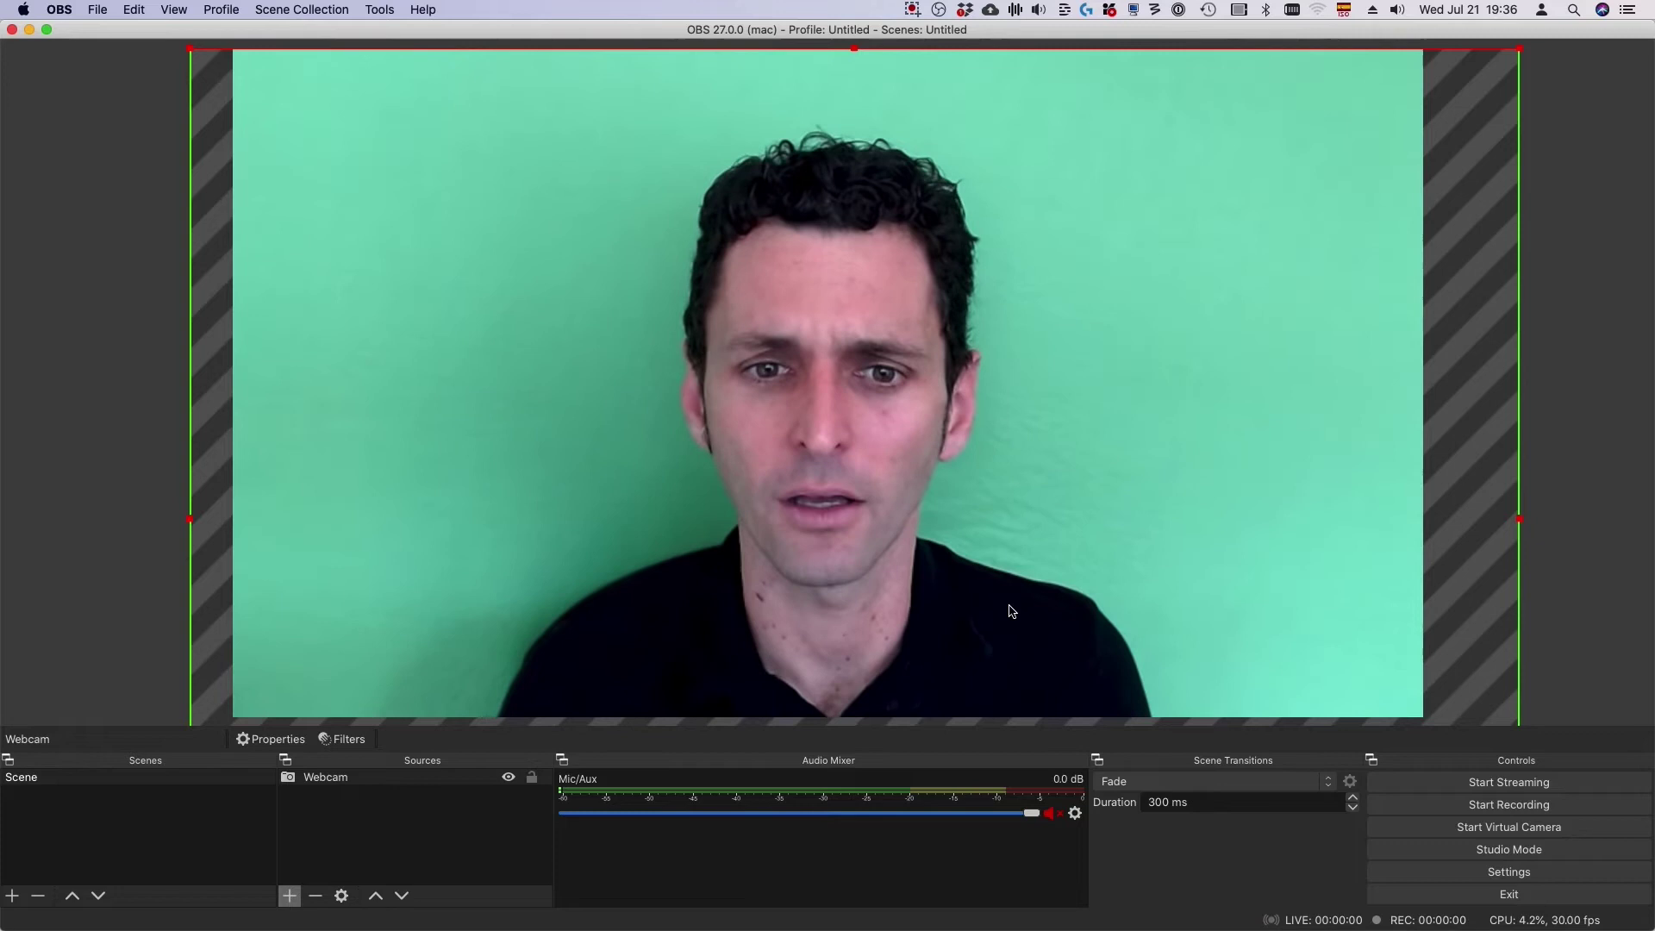
left_click_drag(1011, 611, 1003, 545)
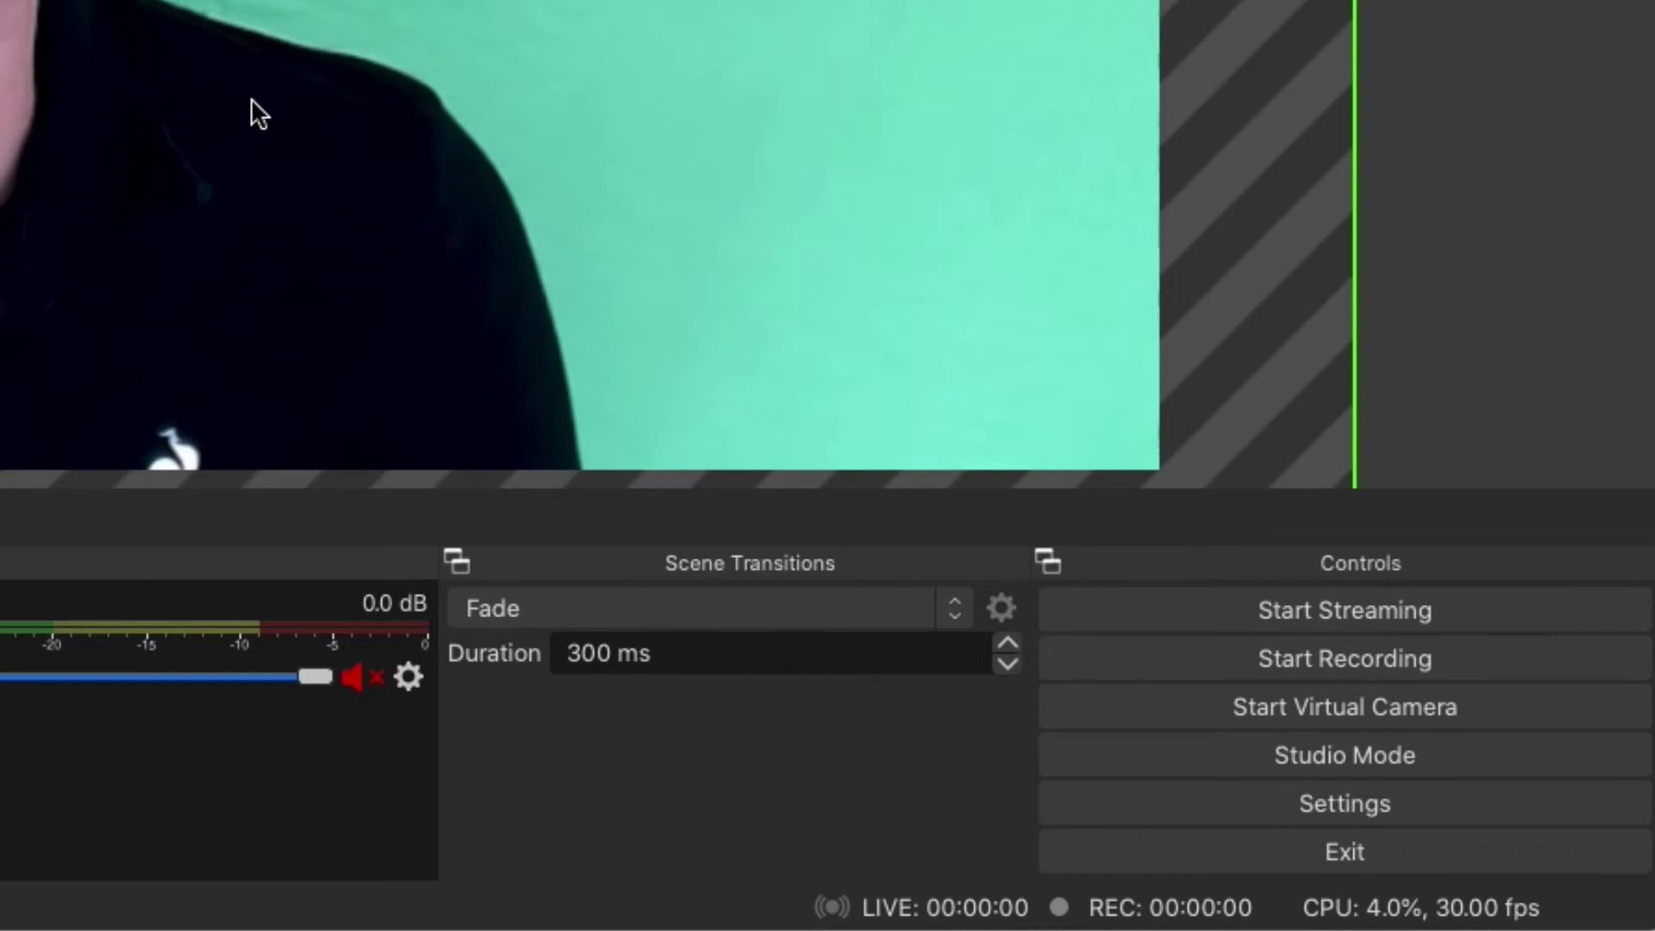
- Start the virtual camera from the Controls panel
left_click(1254, 711)
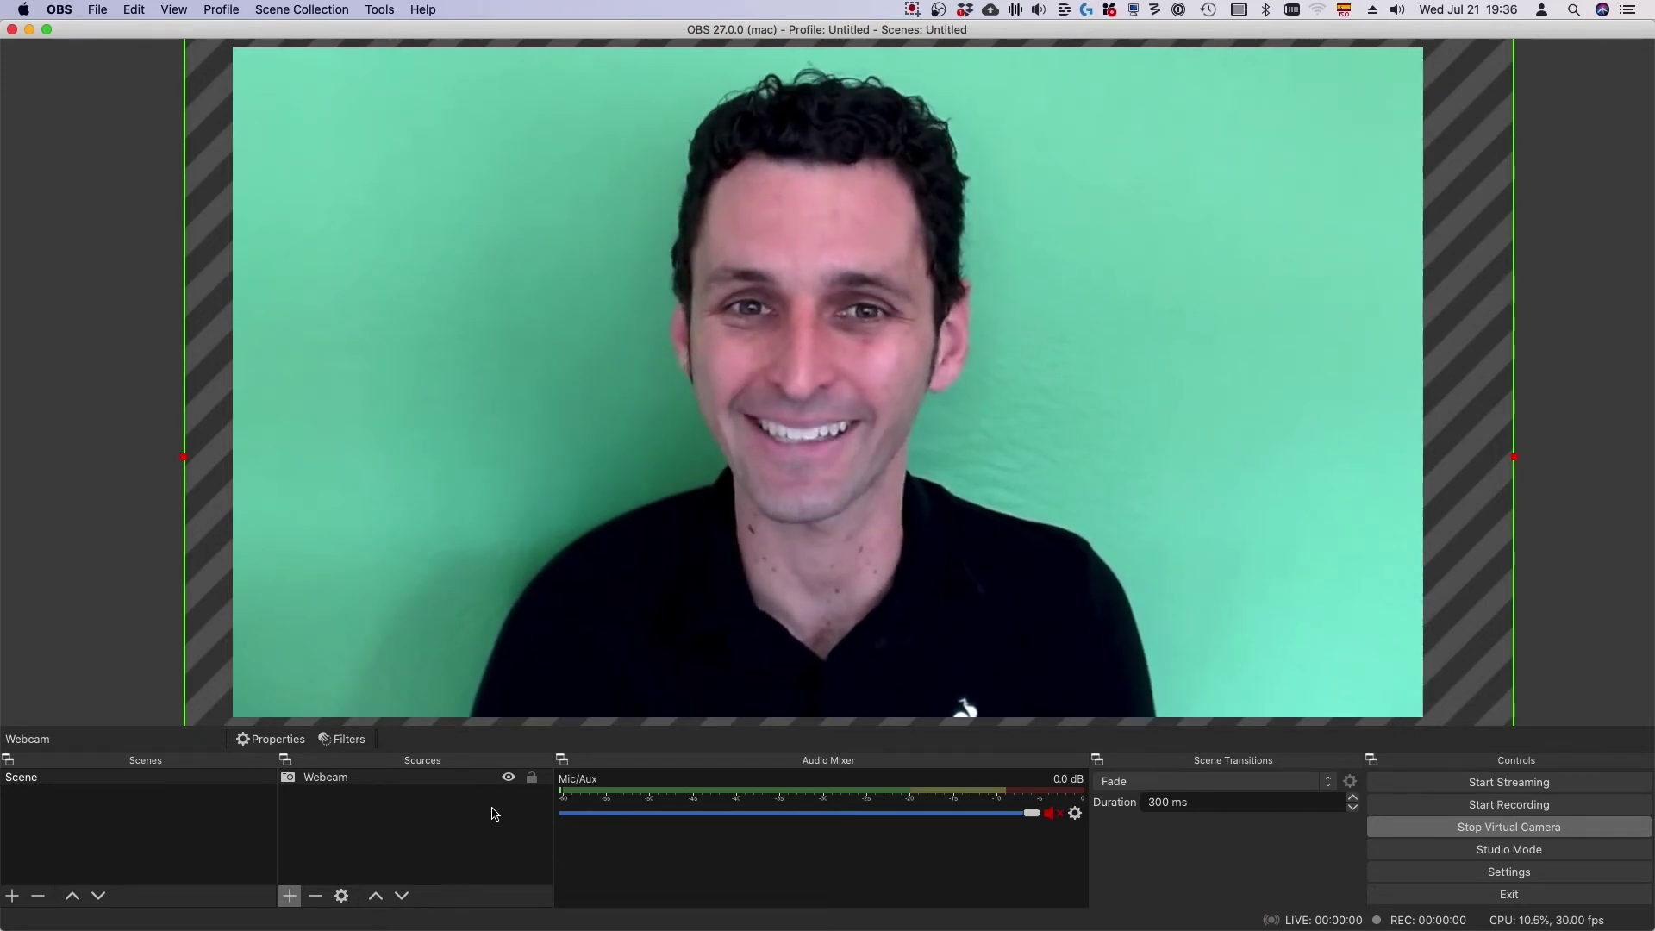
- Create a new Image source named 'Background'
left_click(493, 814)
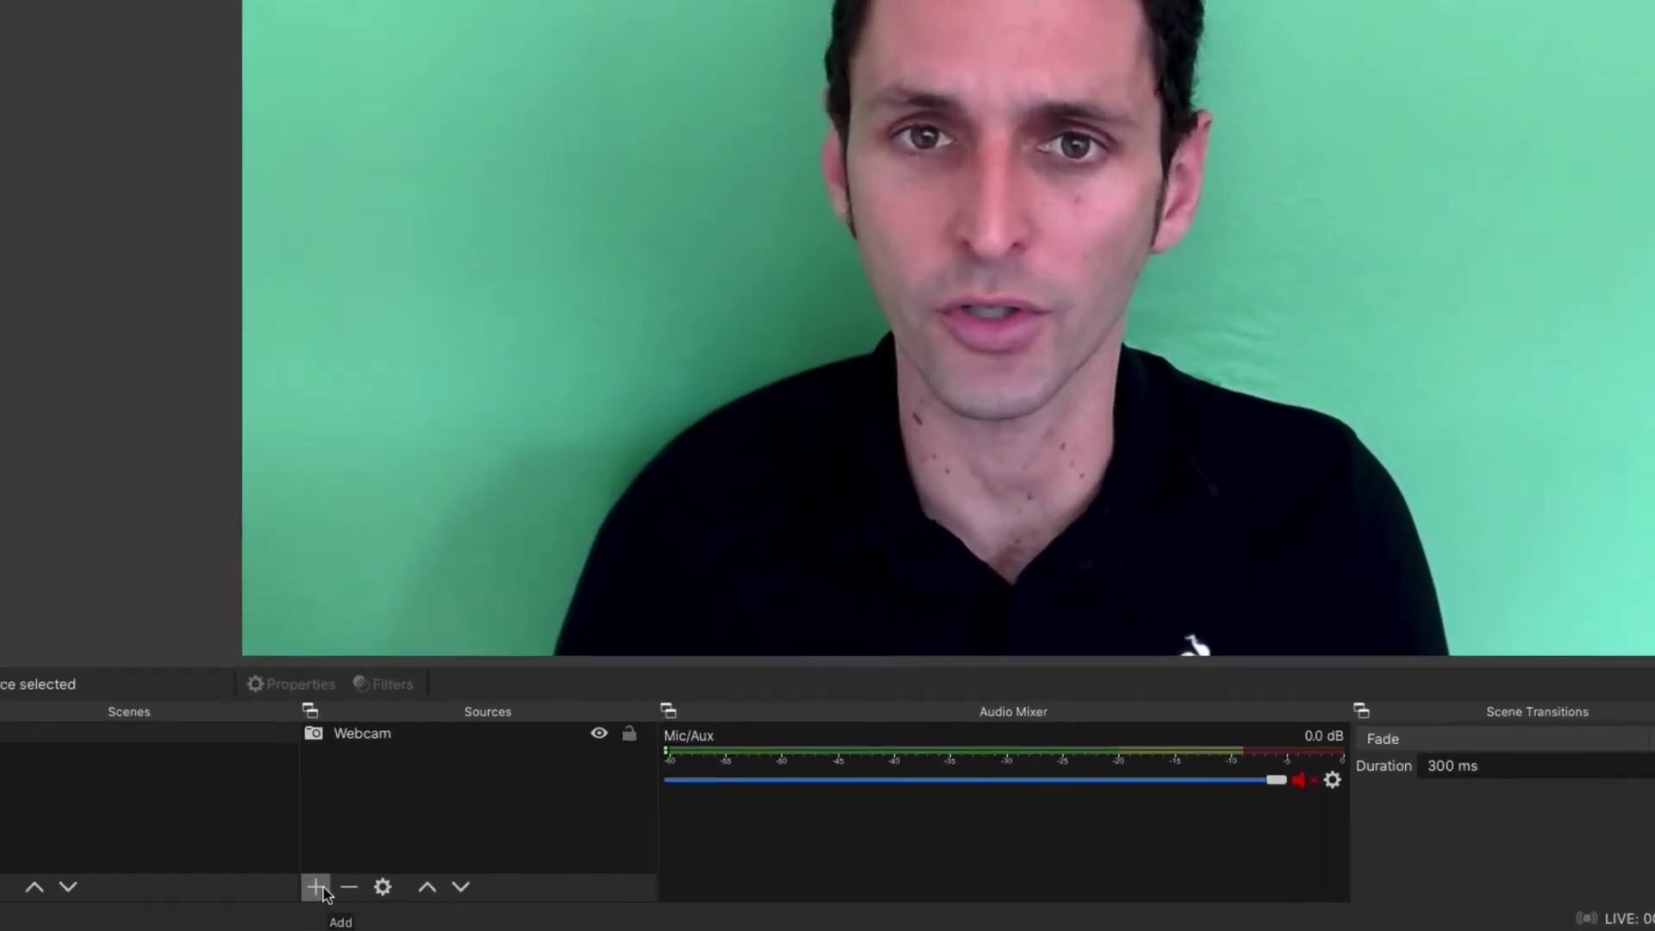
left_click(296, 900)
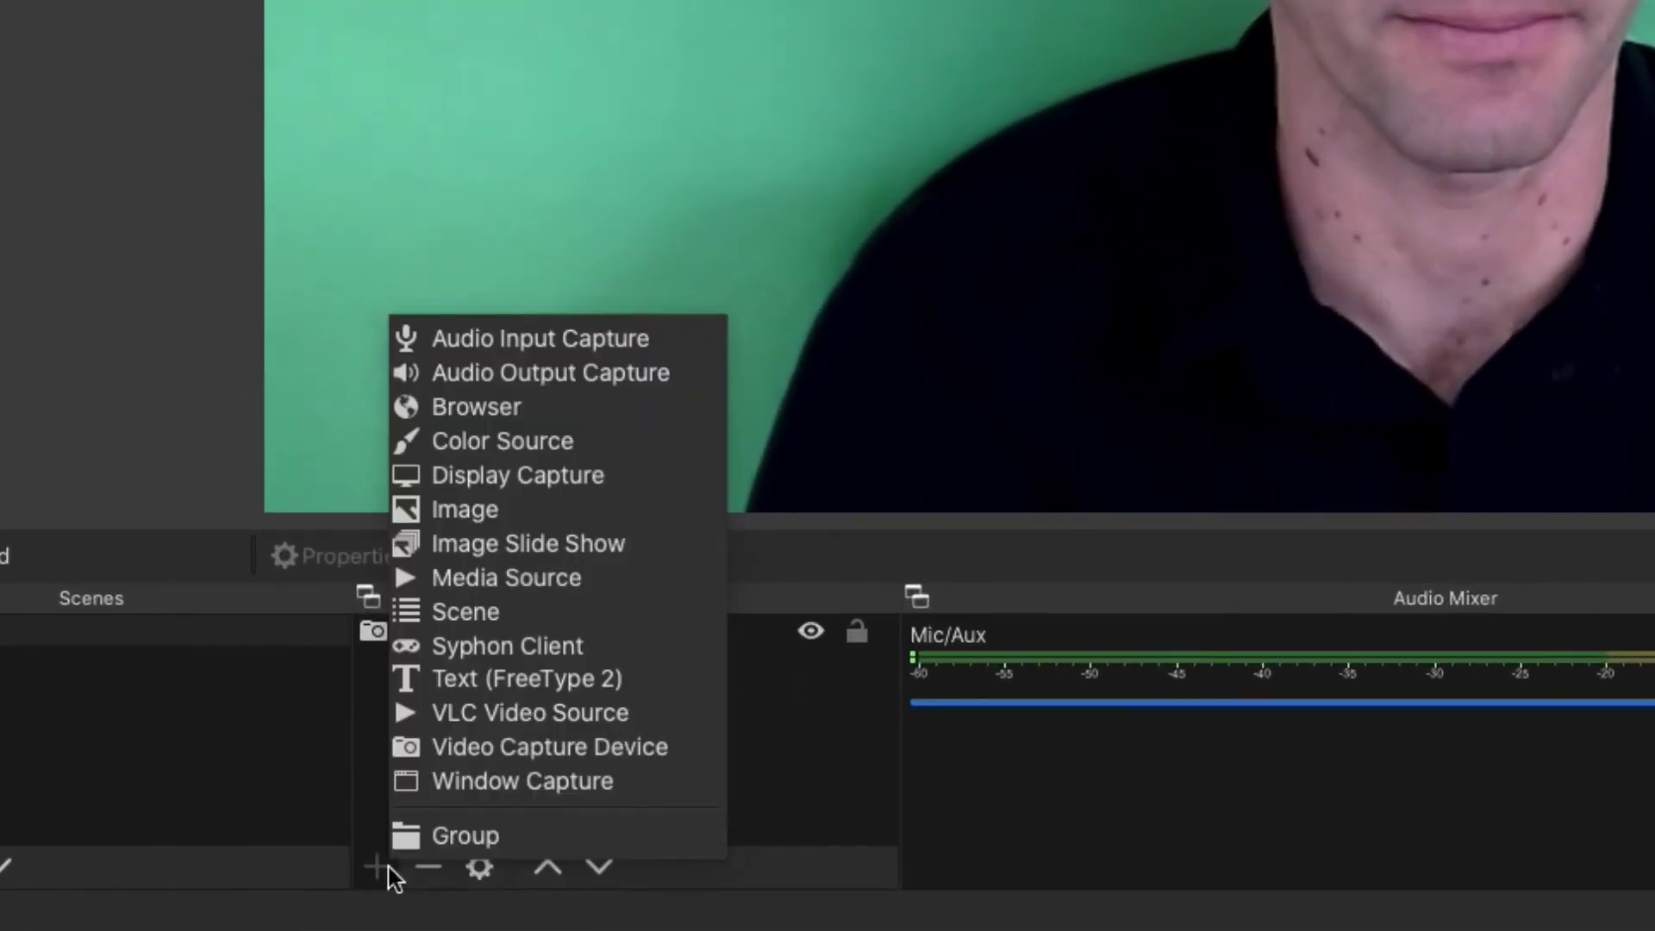
left_click(556, 512)
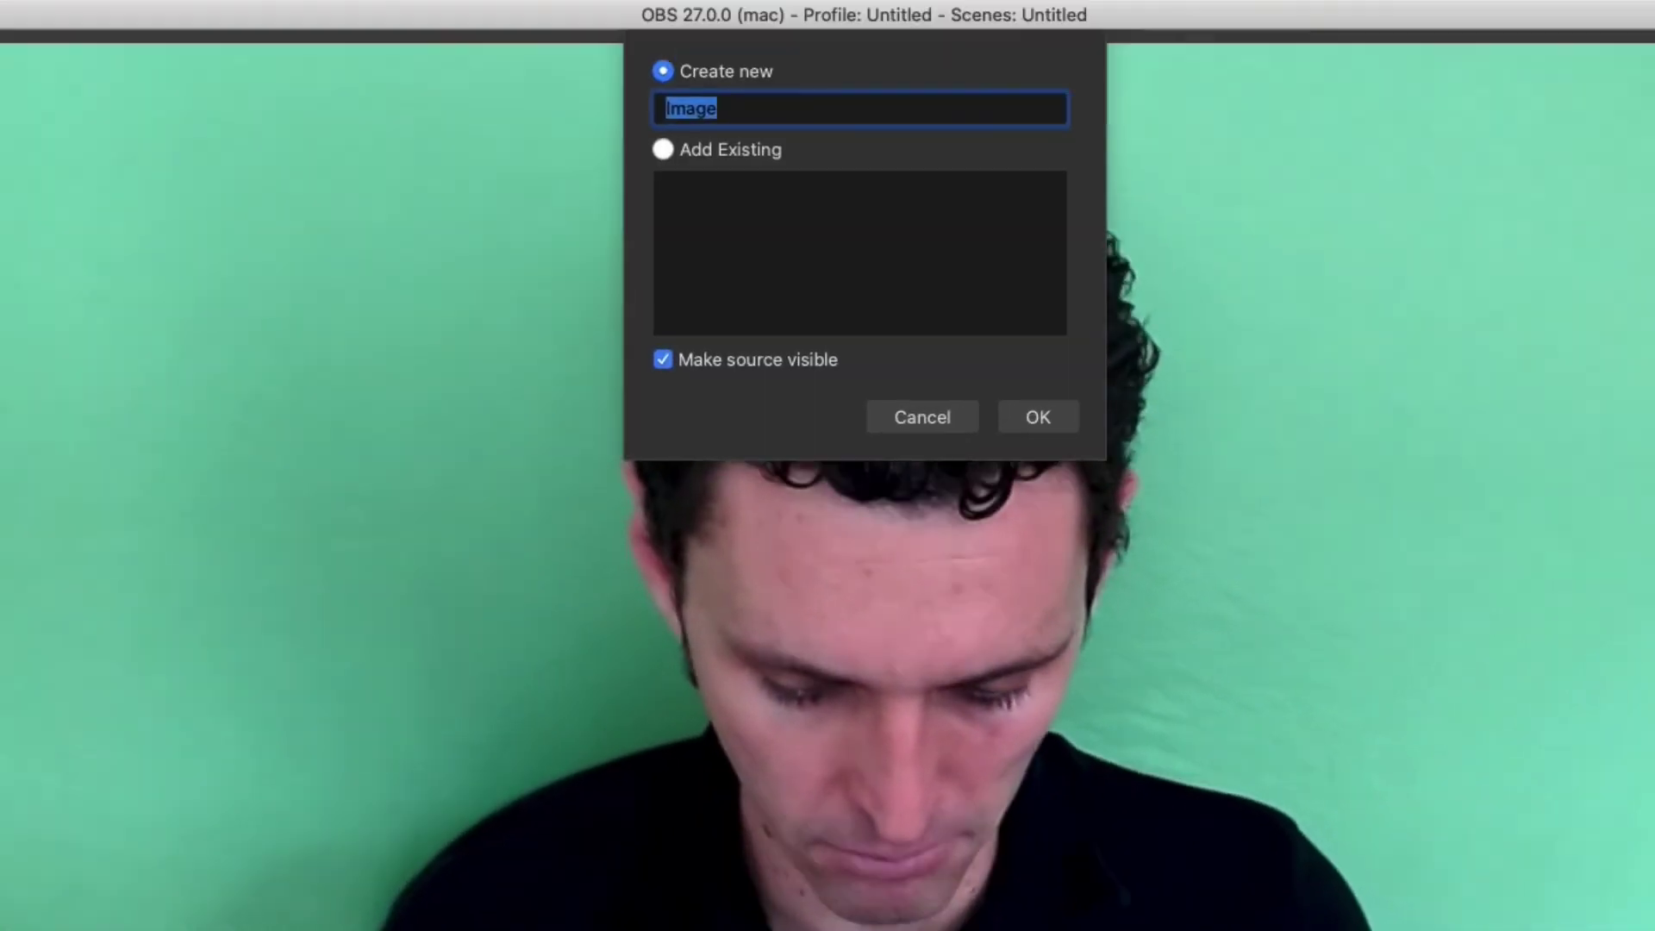
key("BackSpace")
type("Background")
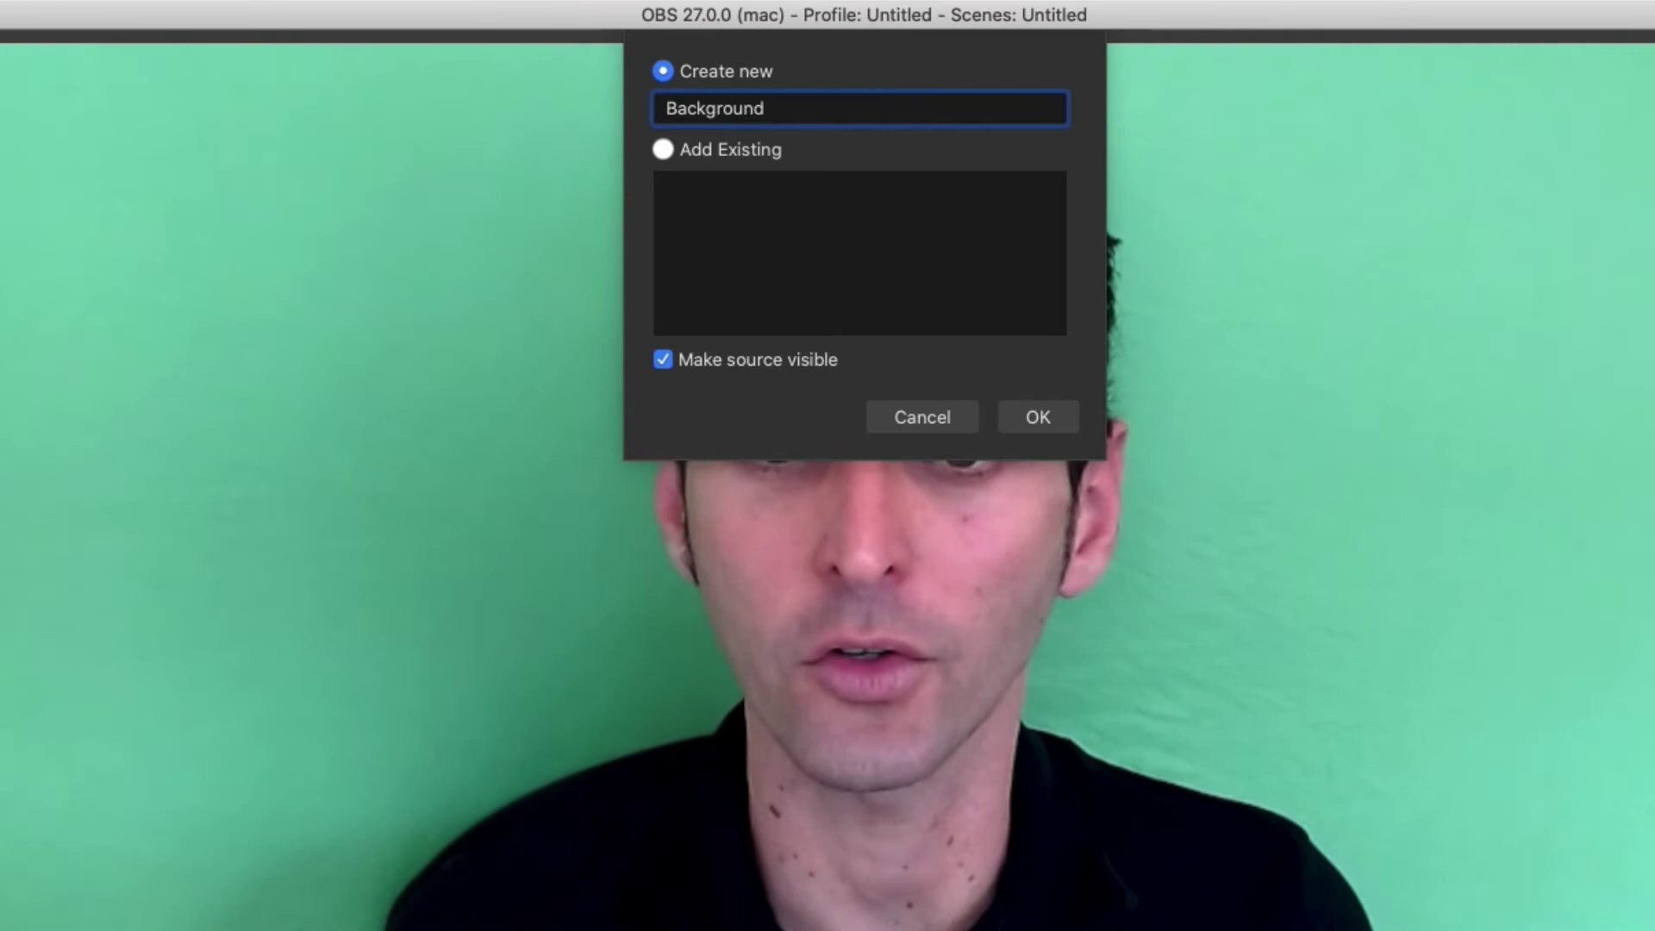
key("Return")
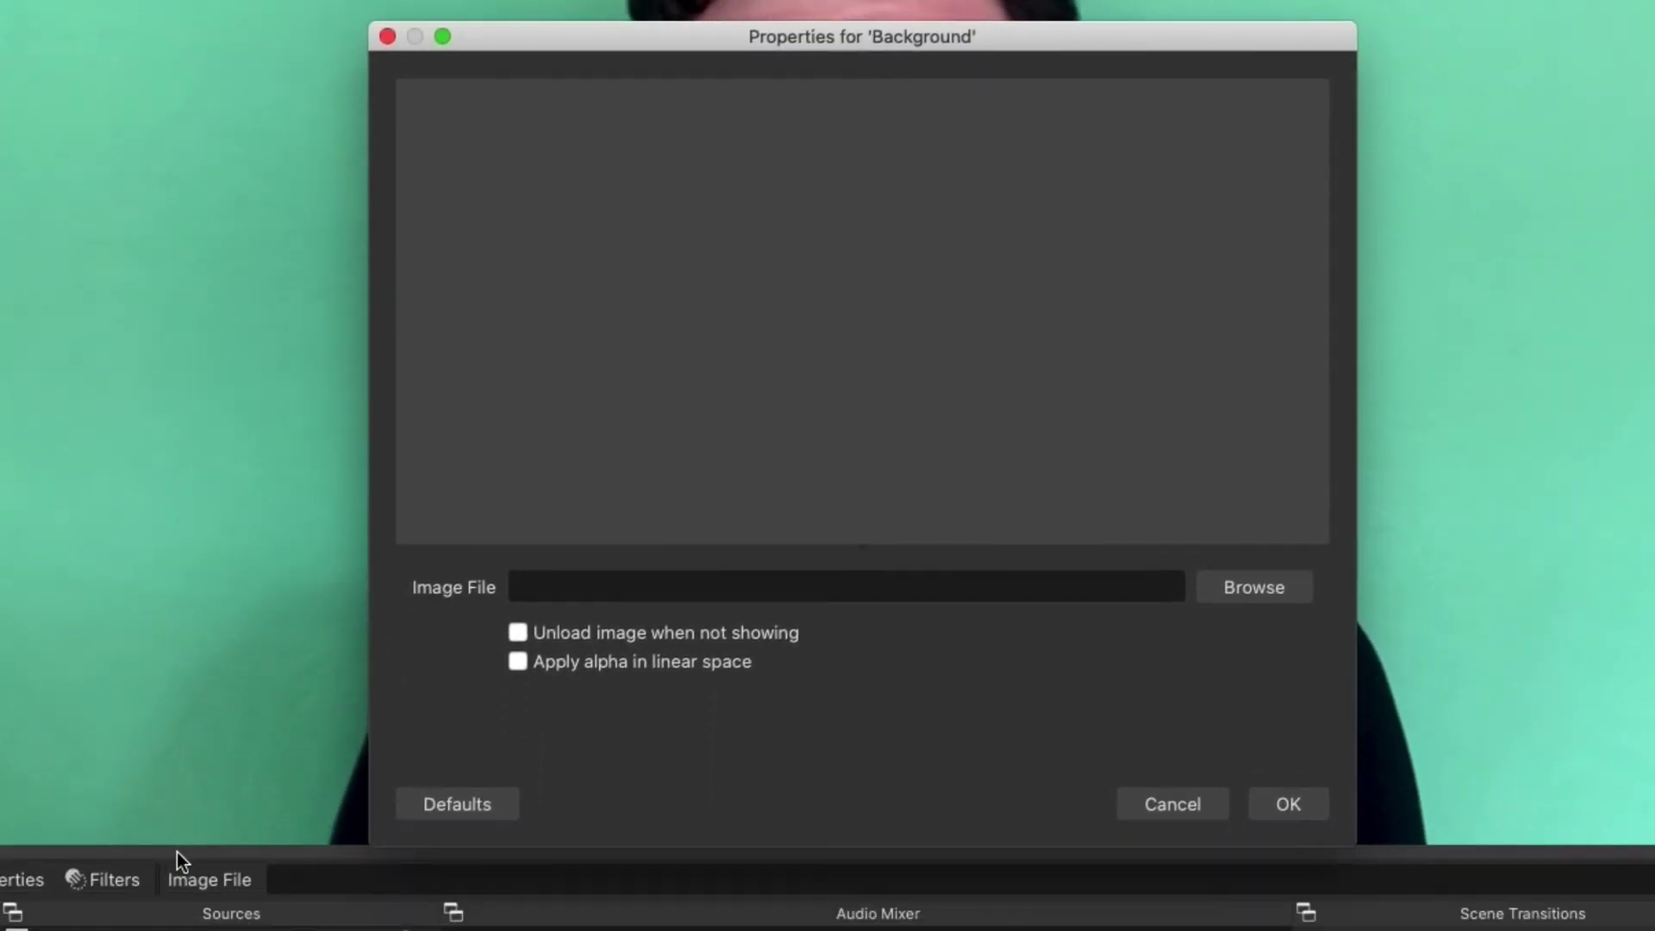
- Load 'Zoom background - Geneva.jpg' as the Background source's image
left_click(1254, 587)
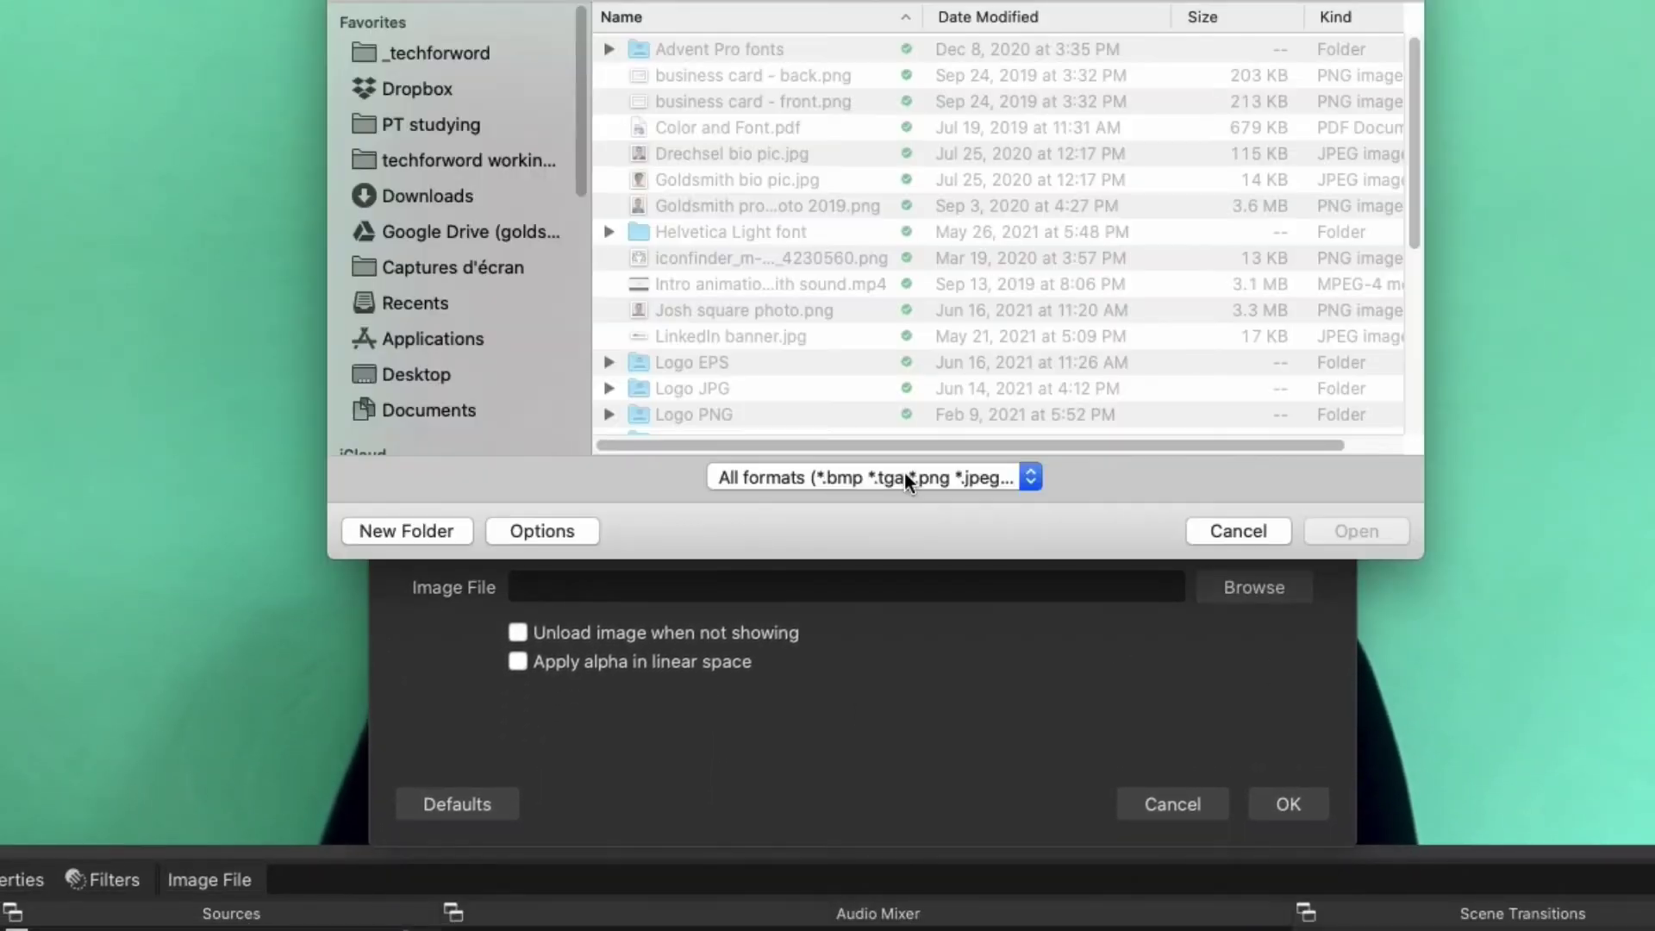
scroll(935, 339, "down", 10)
left_click(872, 372)
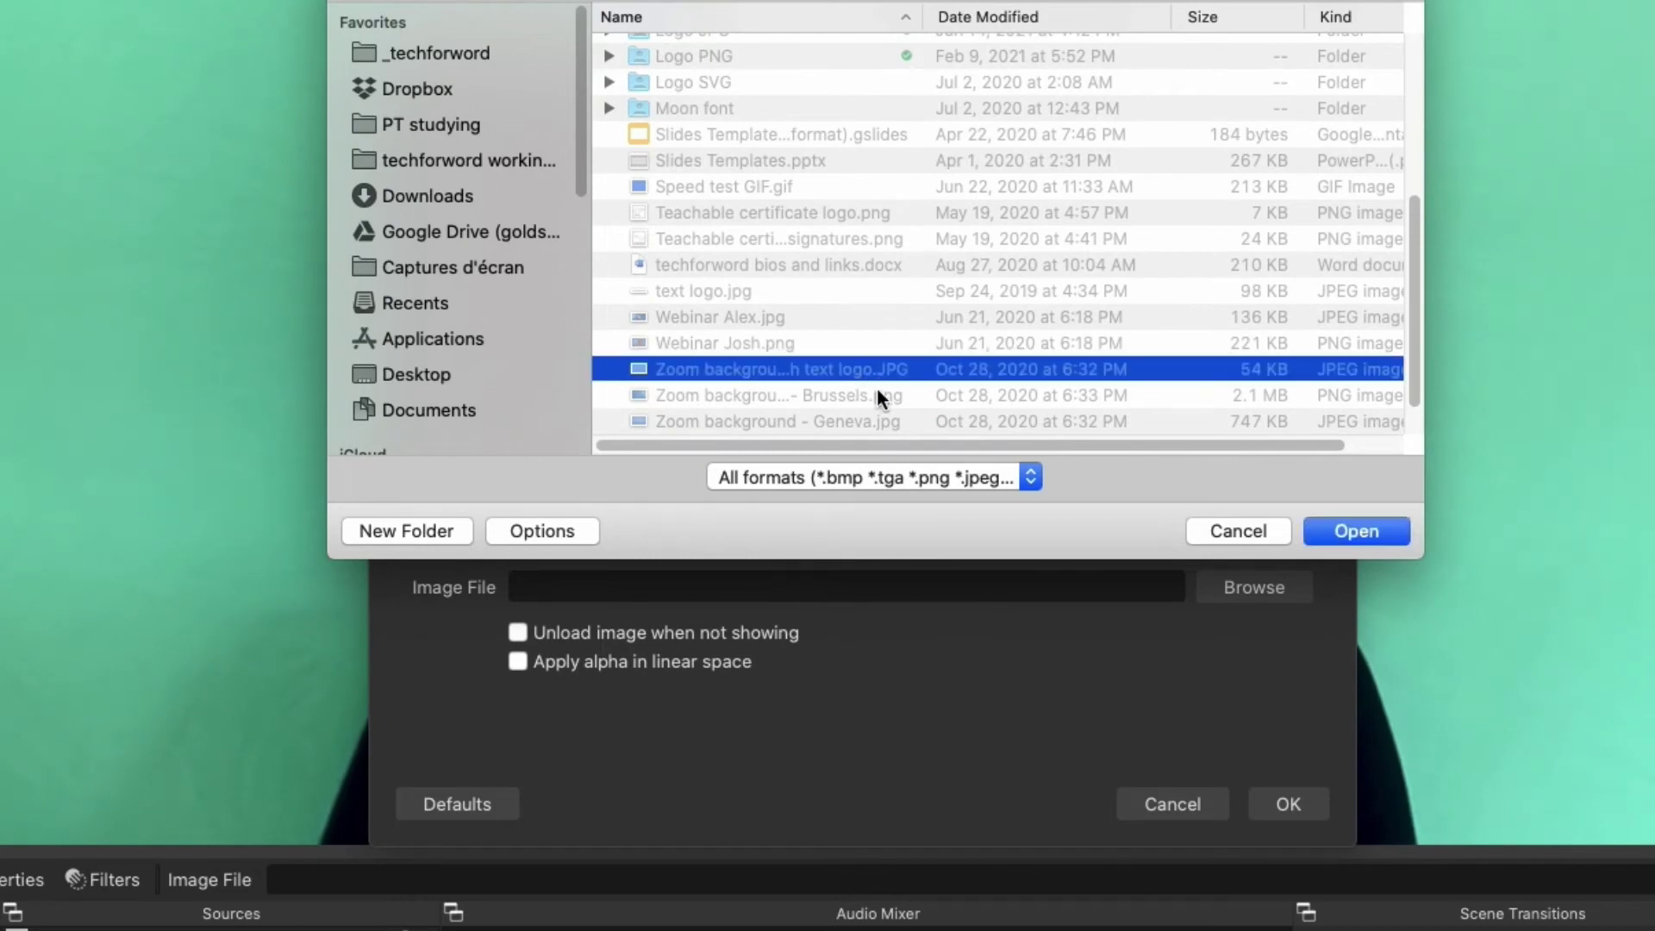
left_click(901, 421)
left_click(1328, 531)
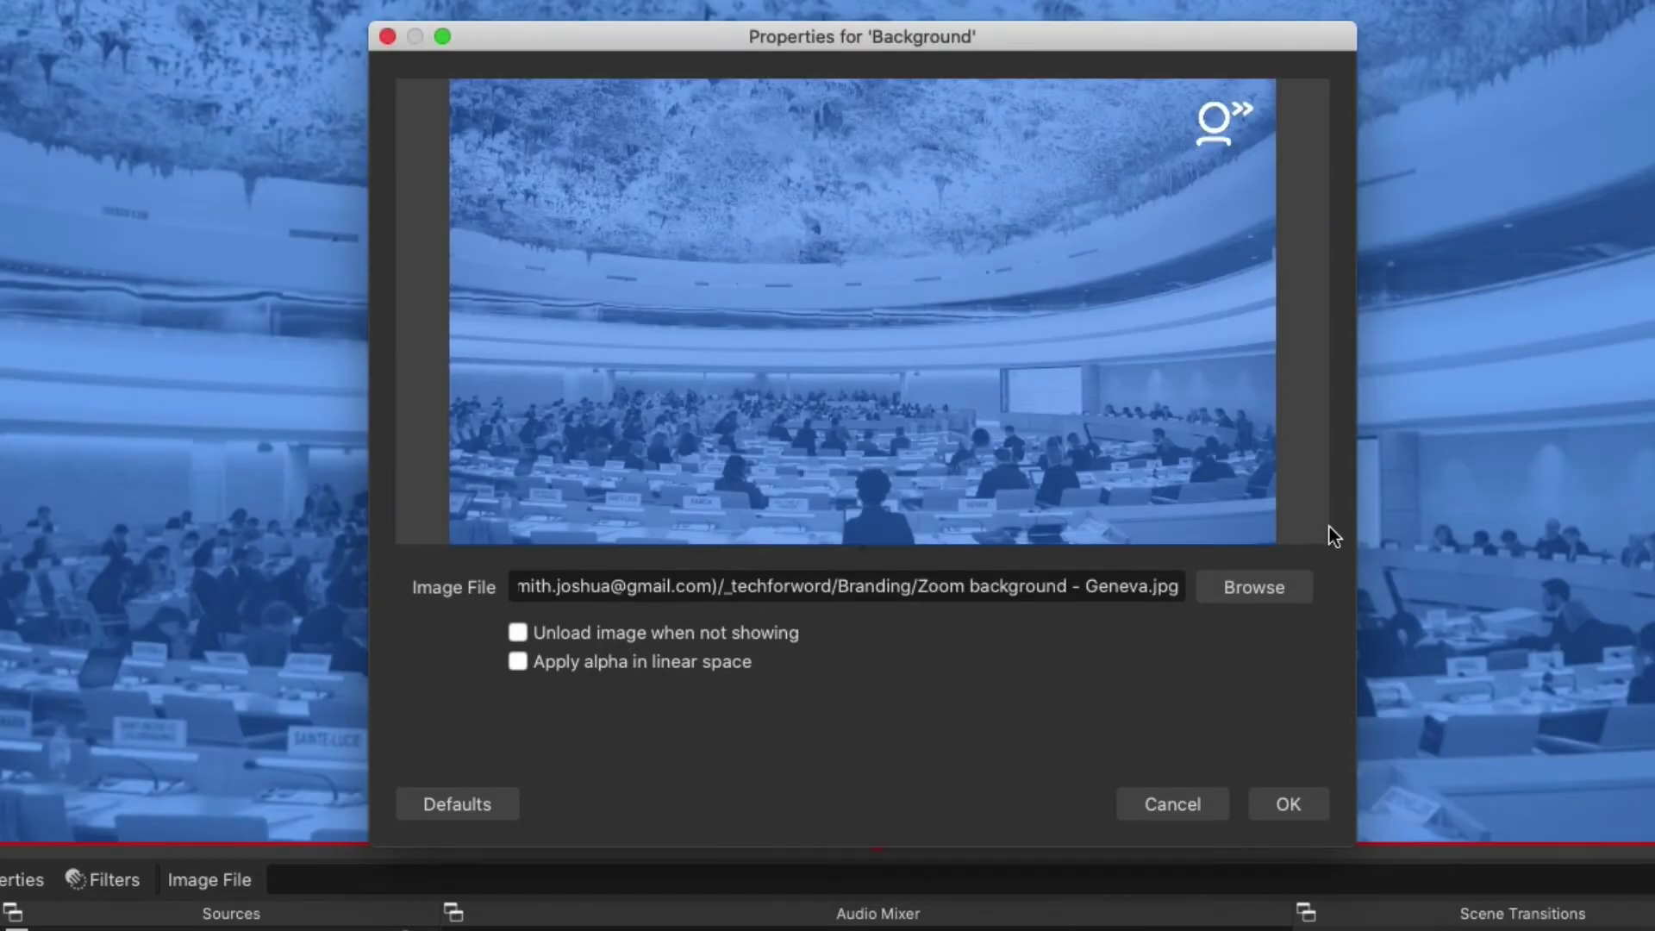
left_click(1288, 804)
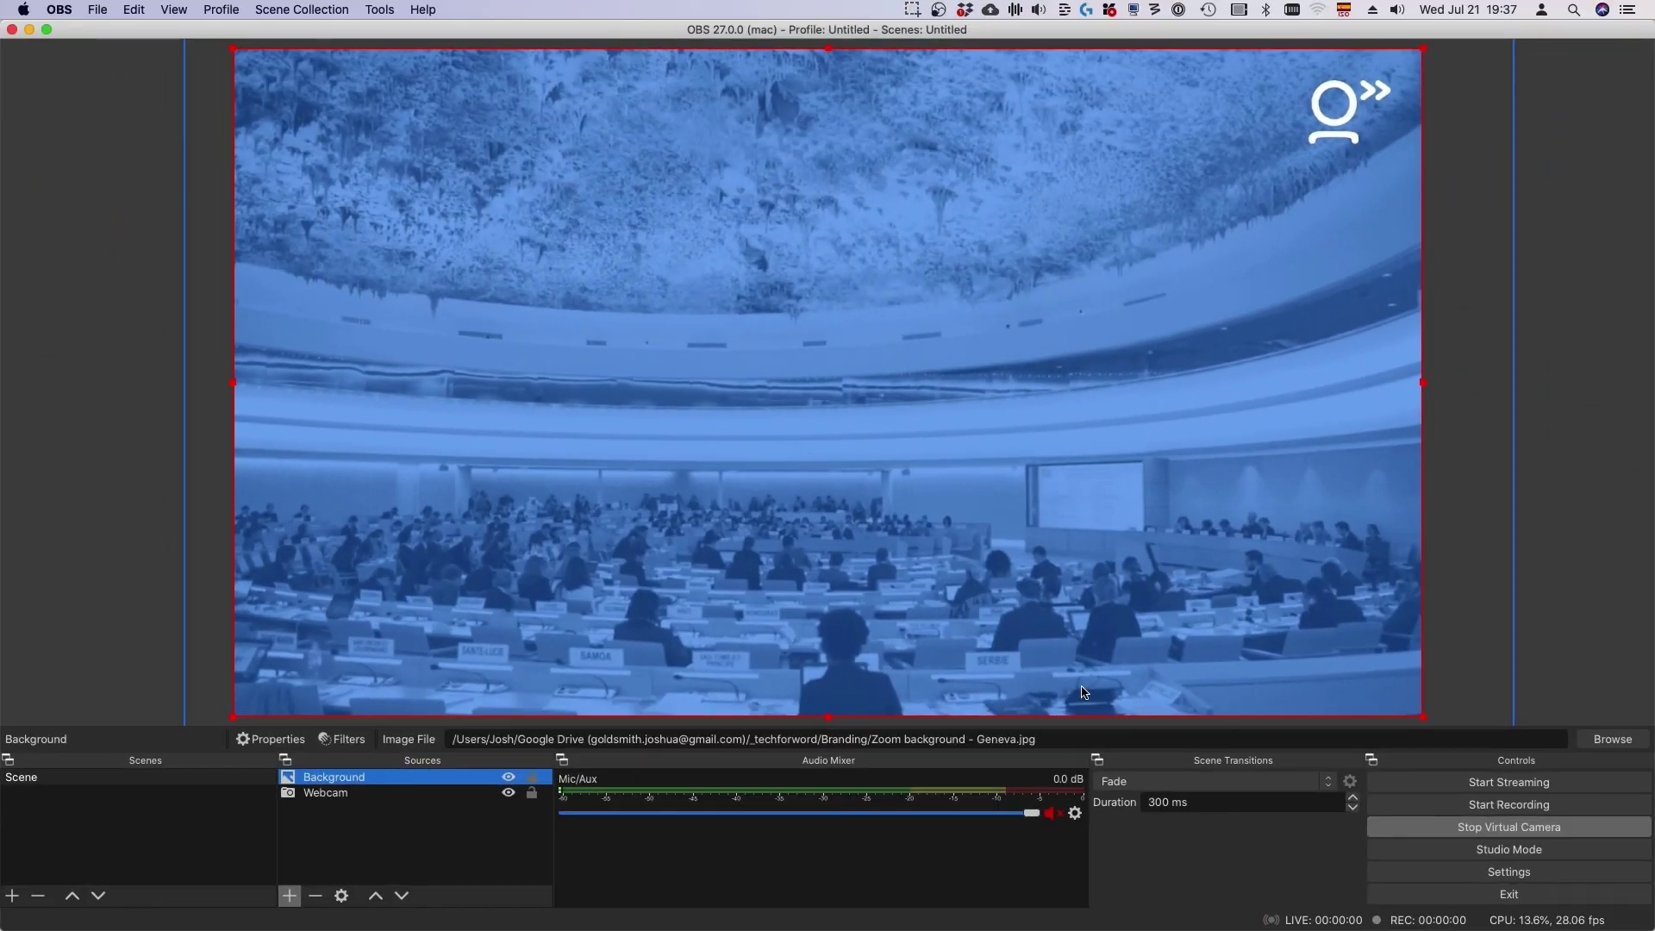
- Move the Background source to the bottom so it sits behind the webcam
right_click(346, 784)
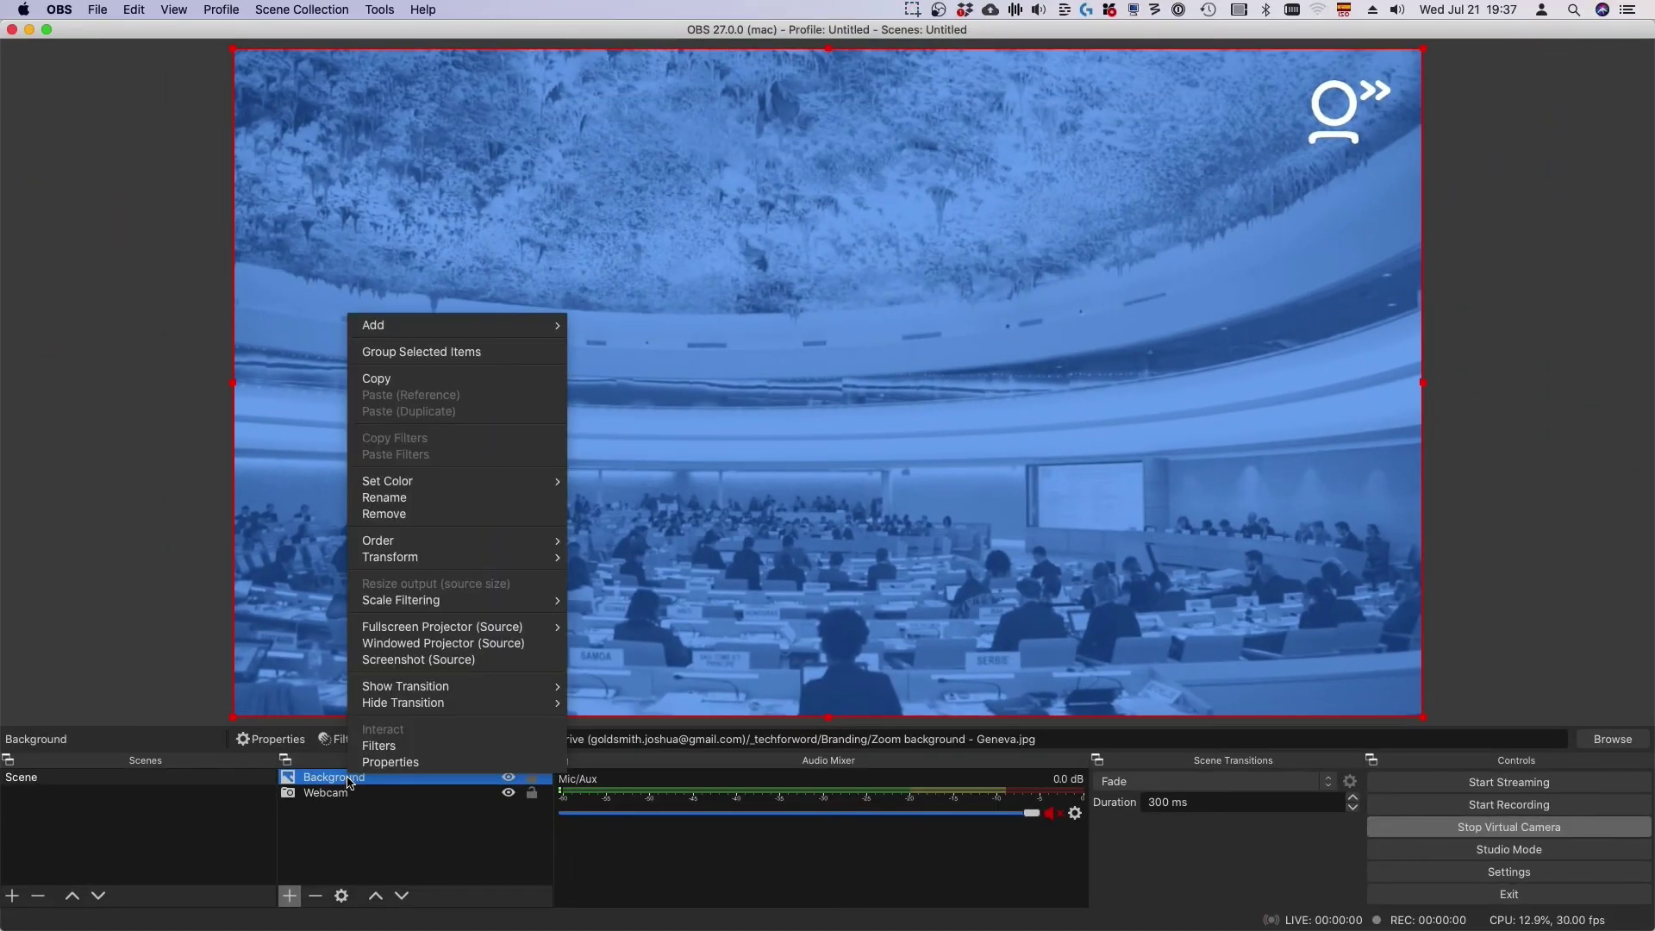
mouse_move(495, 552)
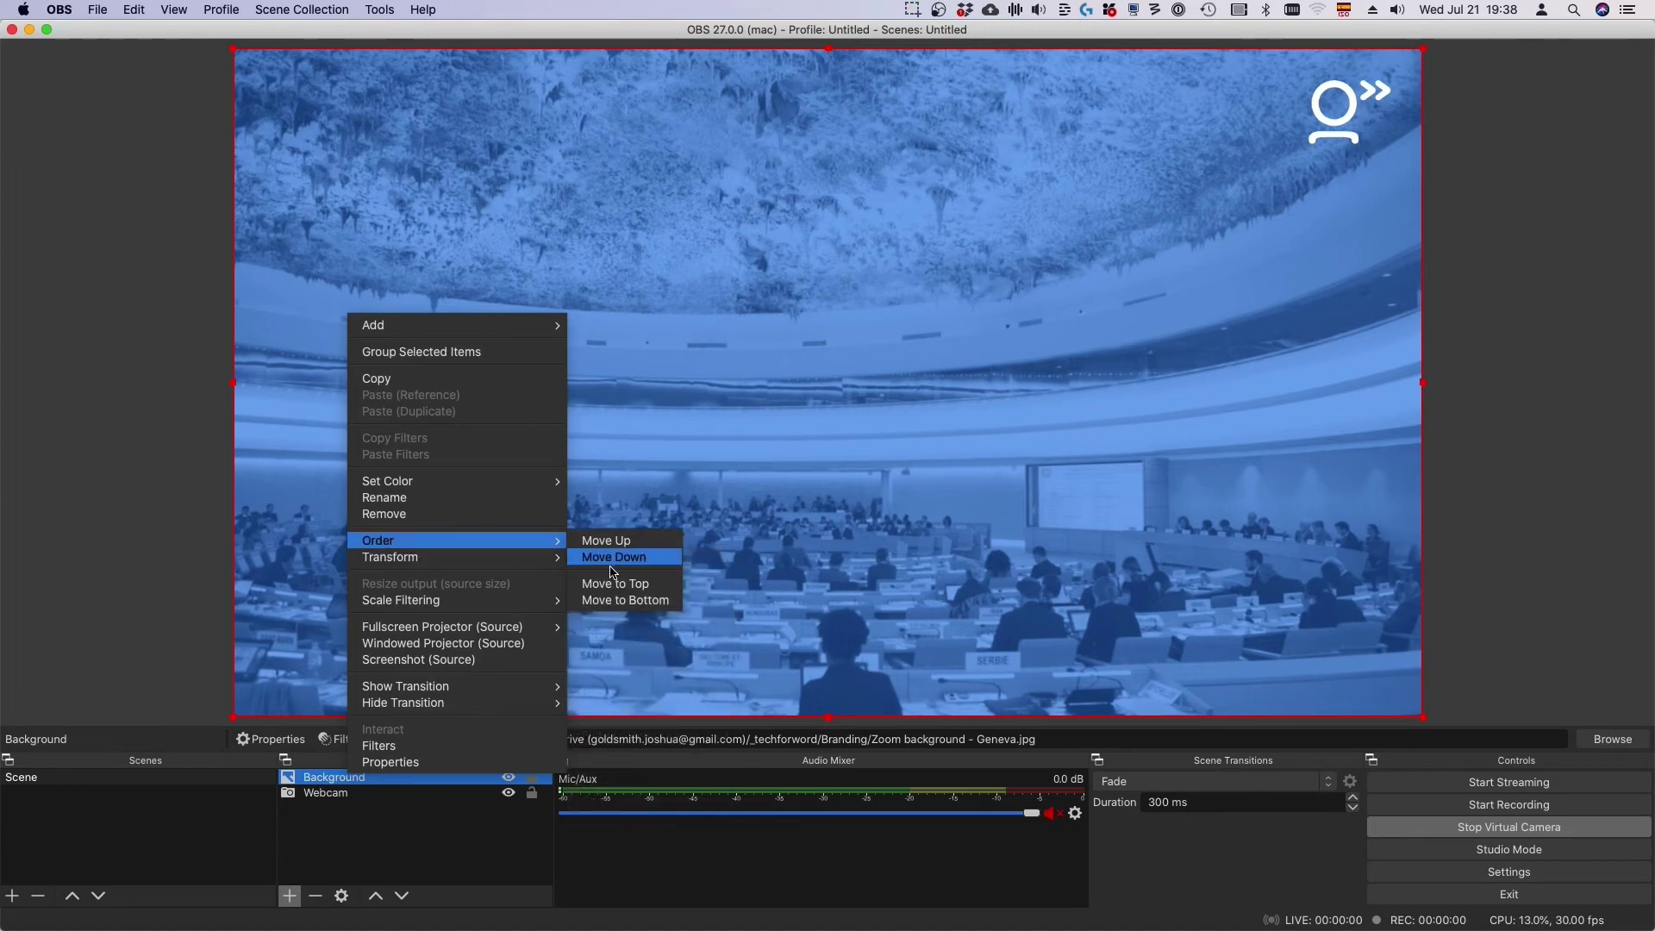
left_click(615, 602)
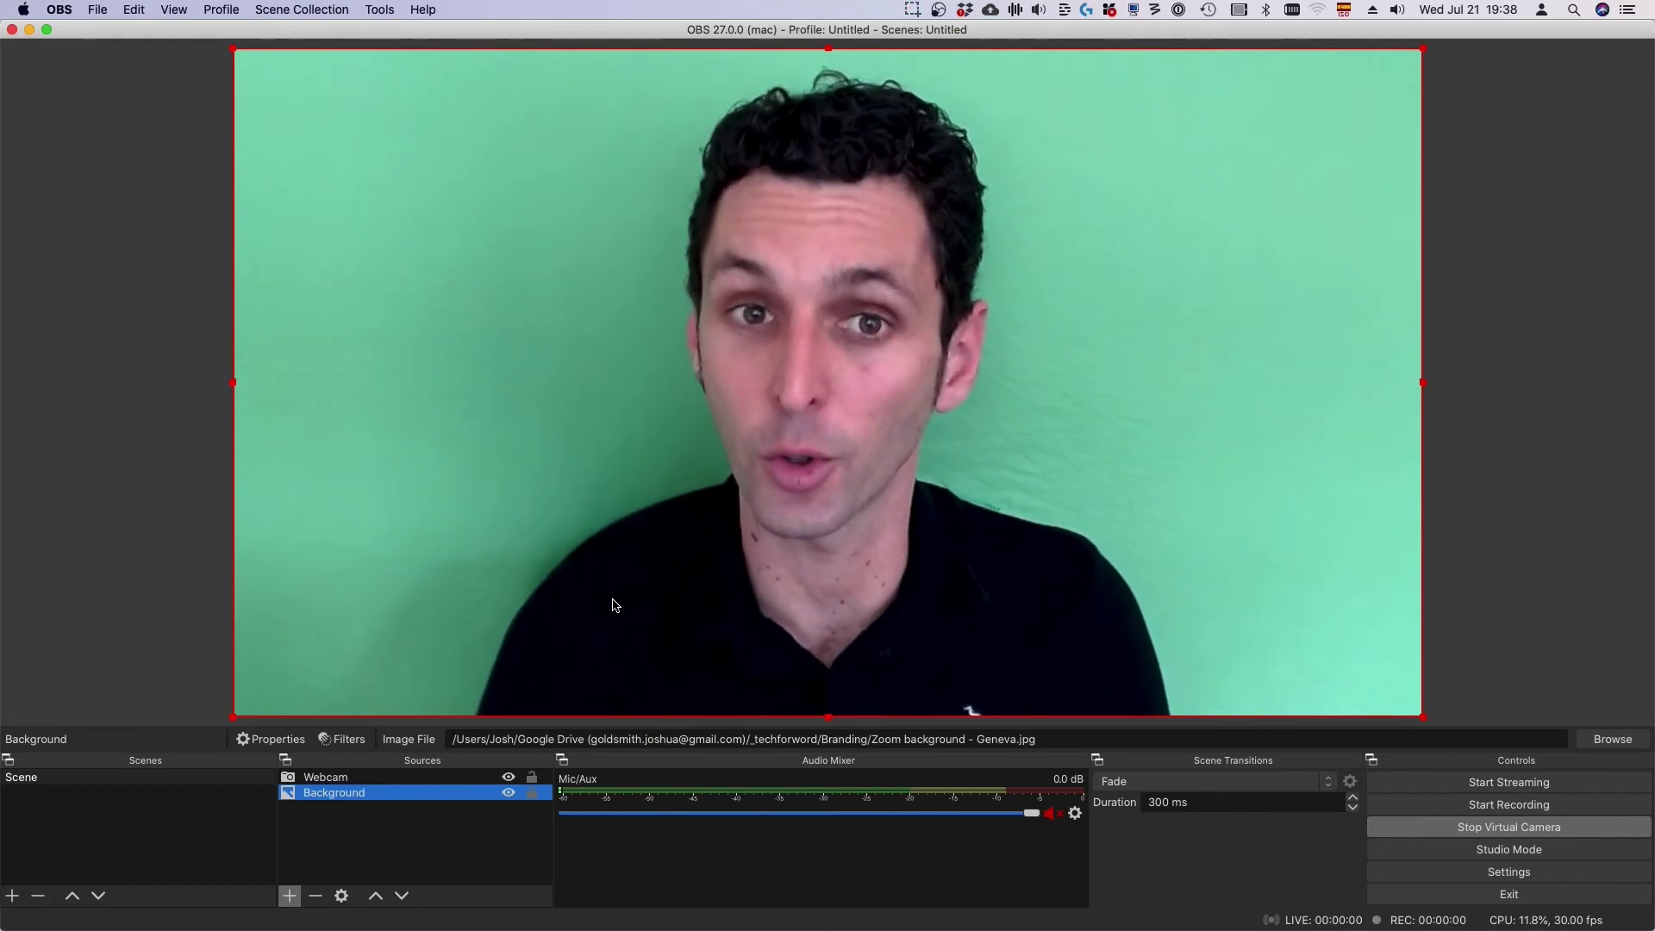
- Add a Chroma Key filter to the Webcam source
left_click(521, 674)
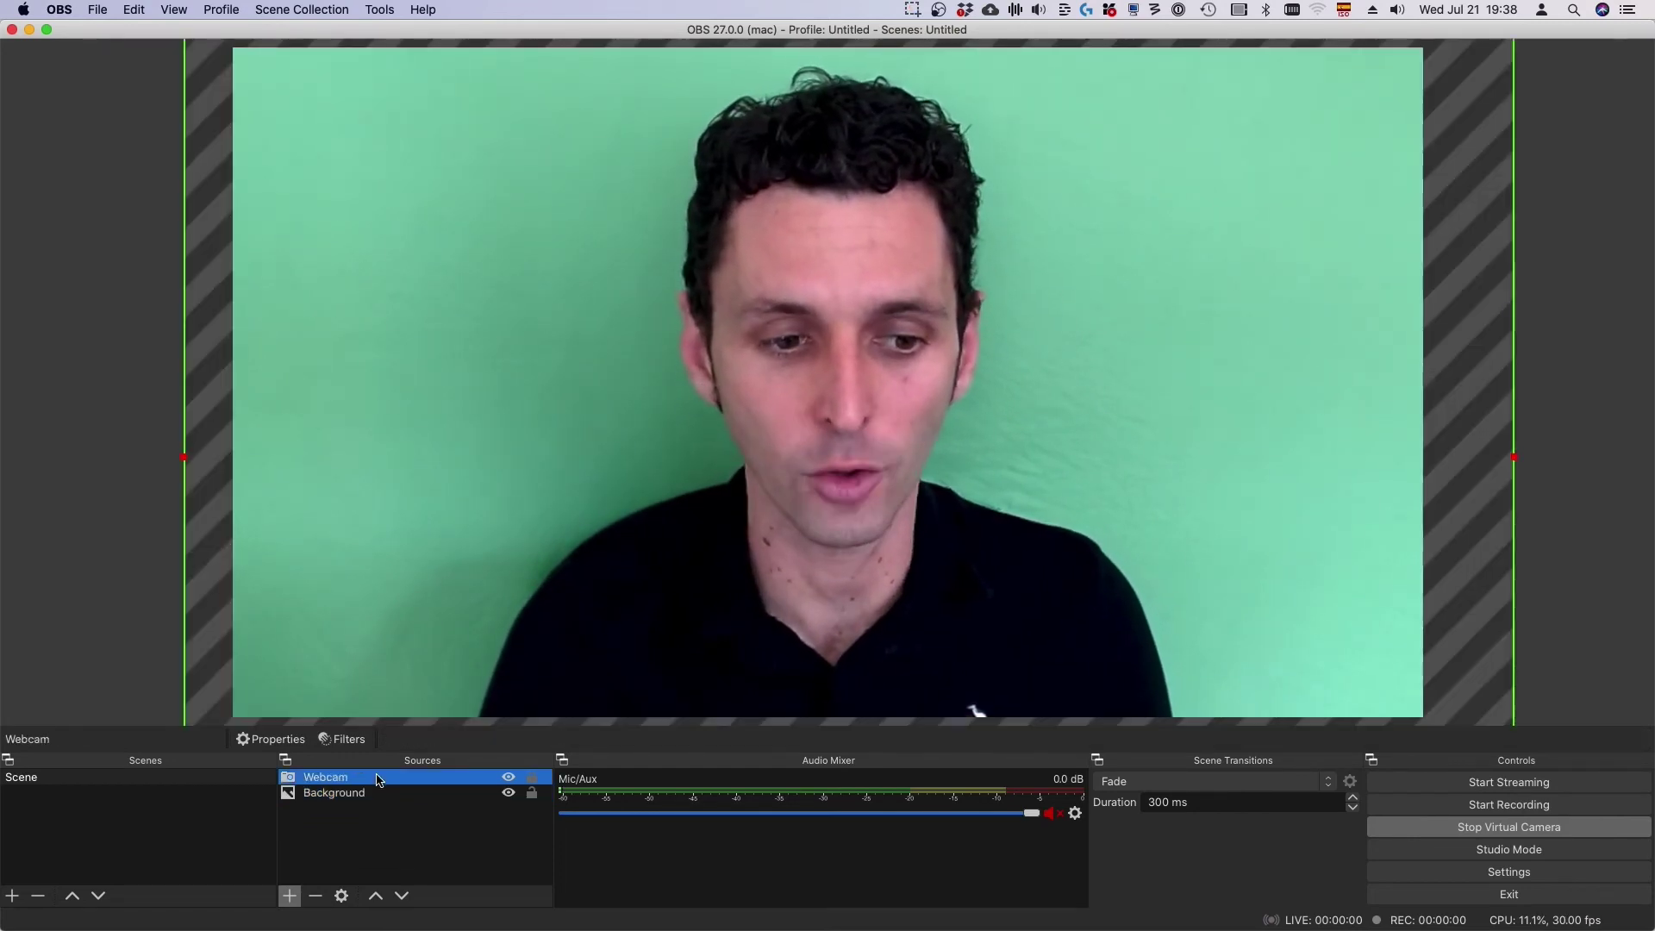
right_click(378, 286)
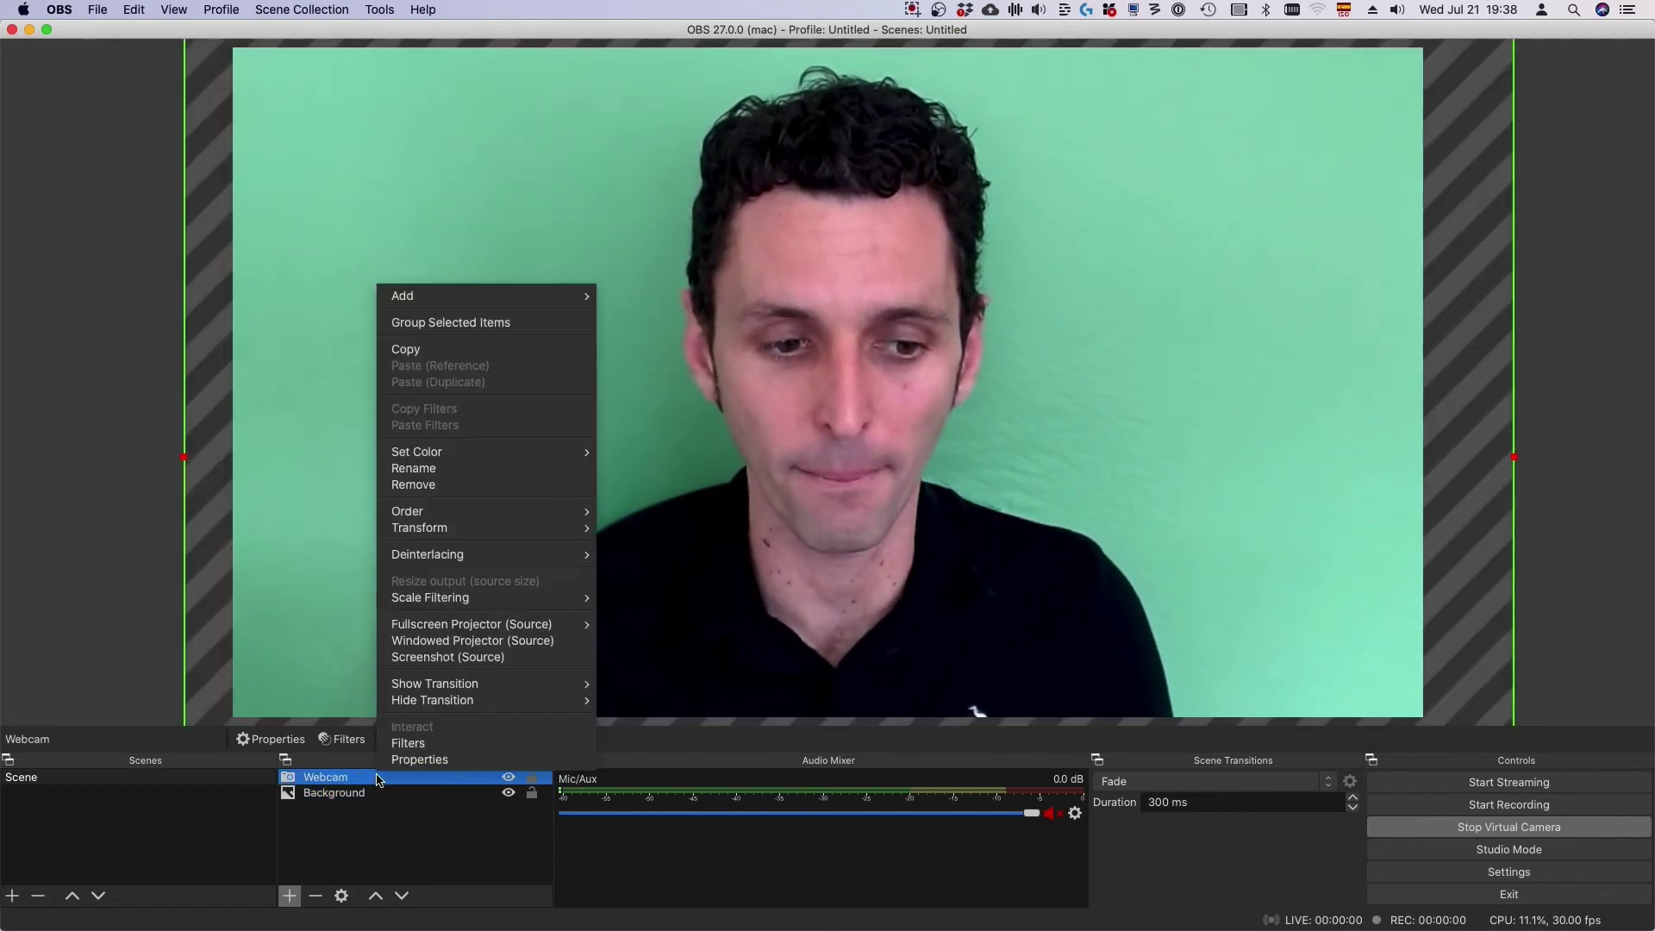
left_click(428, 746)
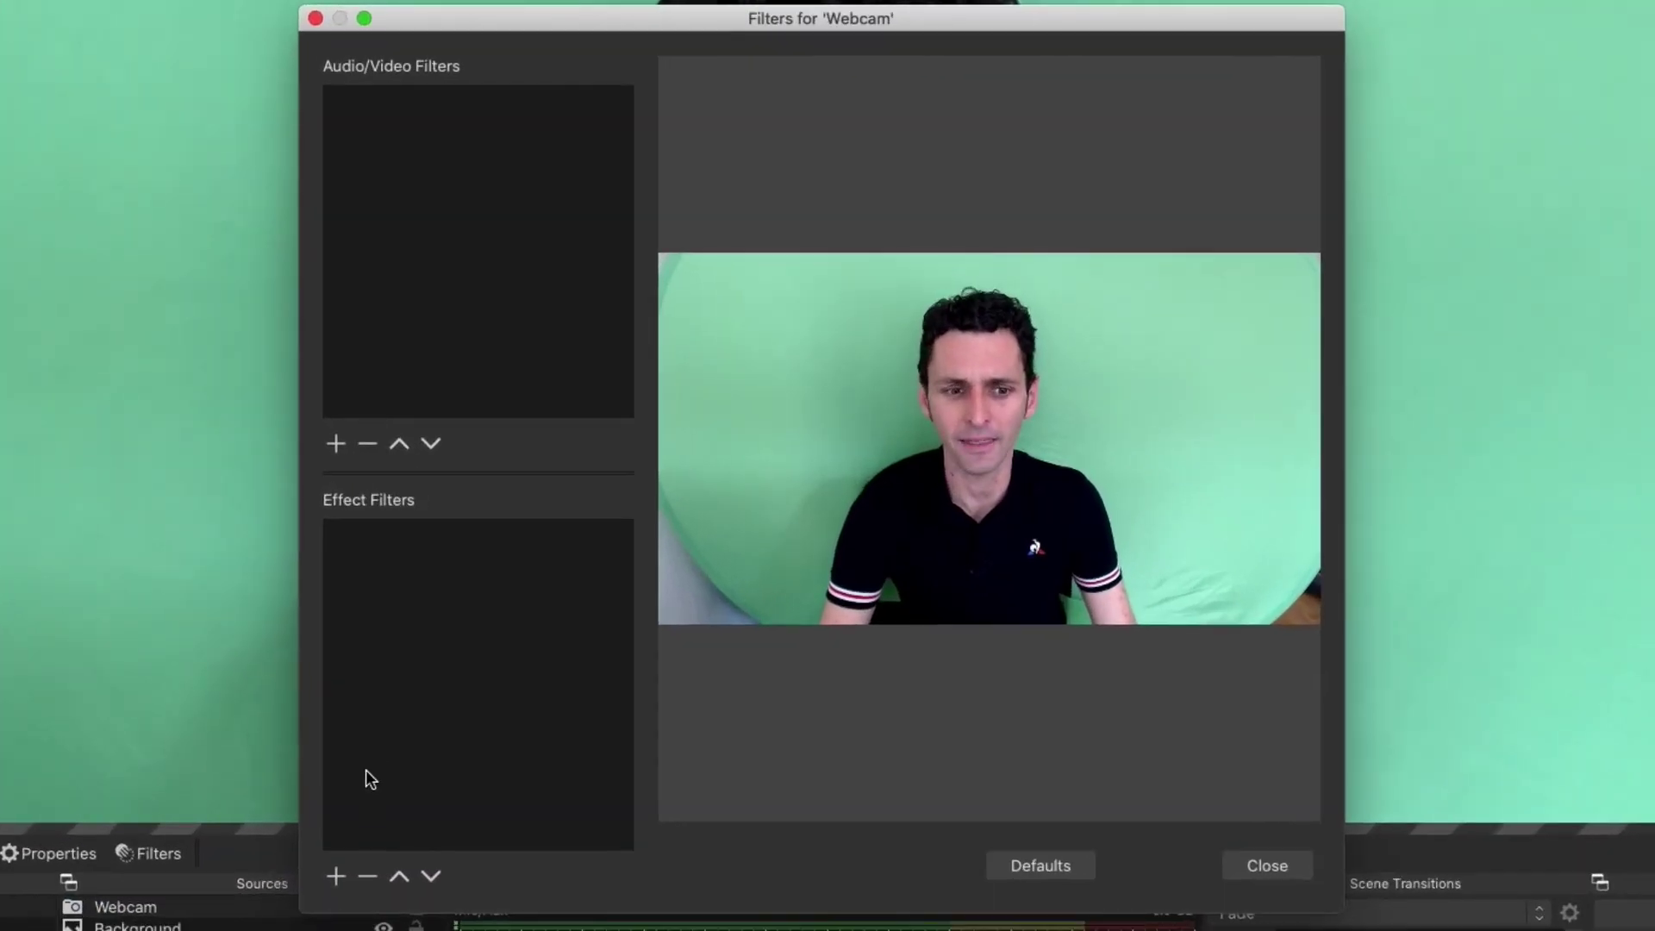
left_click(337, 876)
left_click(438, 653)
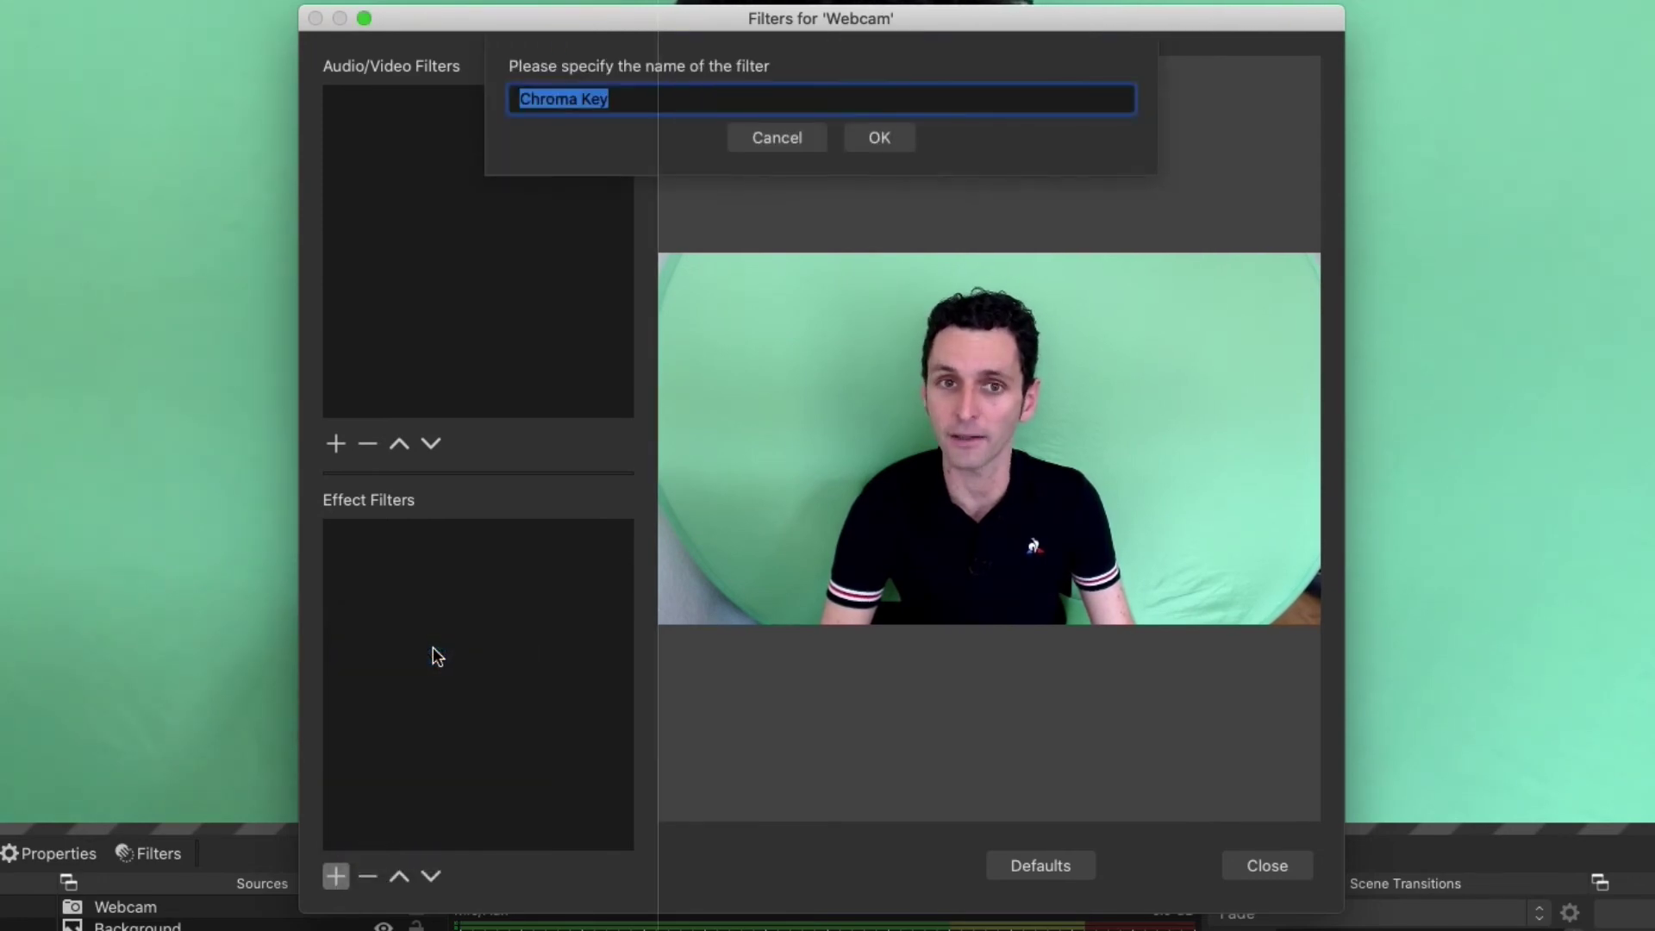
key("Return")
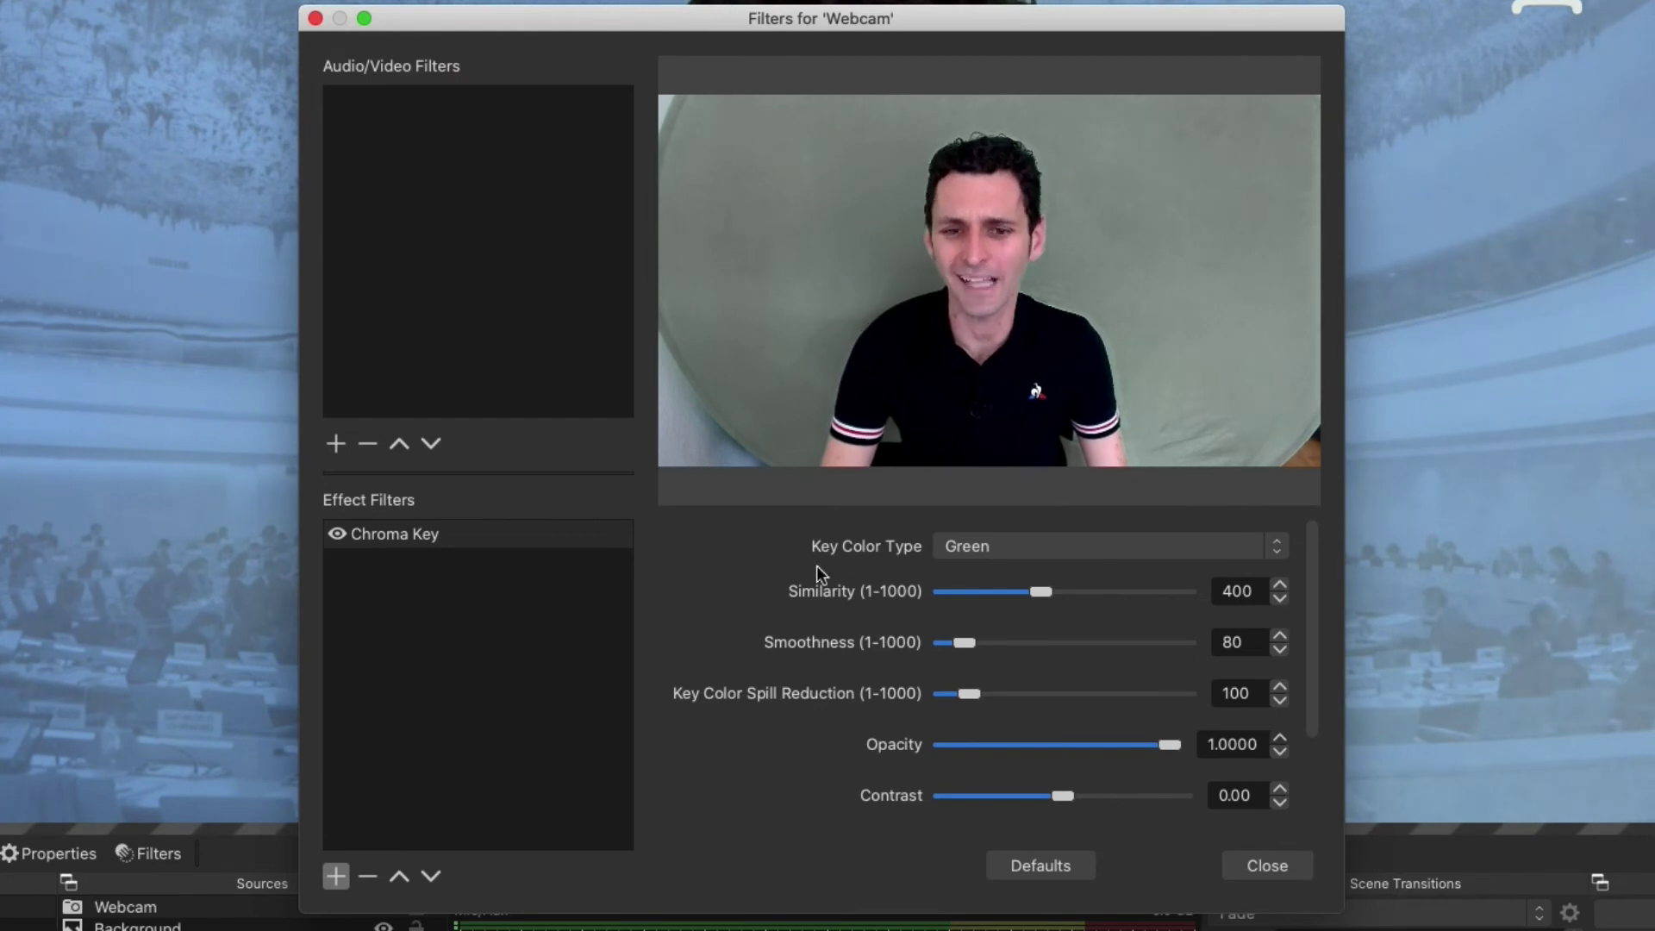
- Set the Chroma Key's key colour type to Custom with colour #45a42e
left_click(1231, 546)
left_click(1073, 587)
left_click(1087, 551)
left_click(1000, 573)
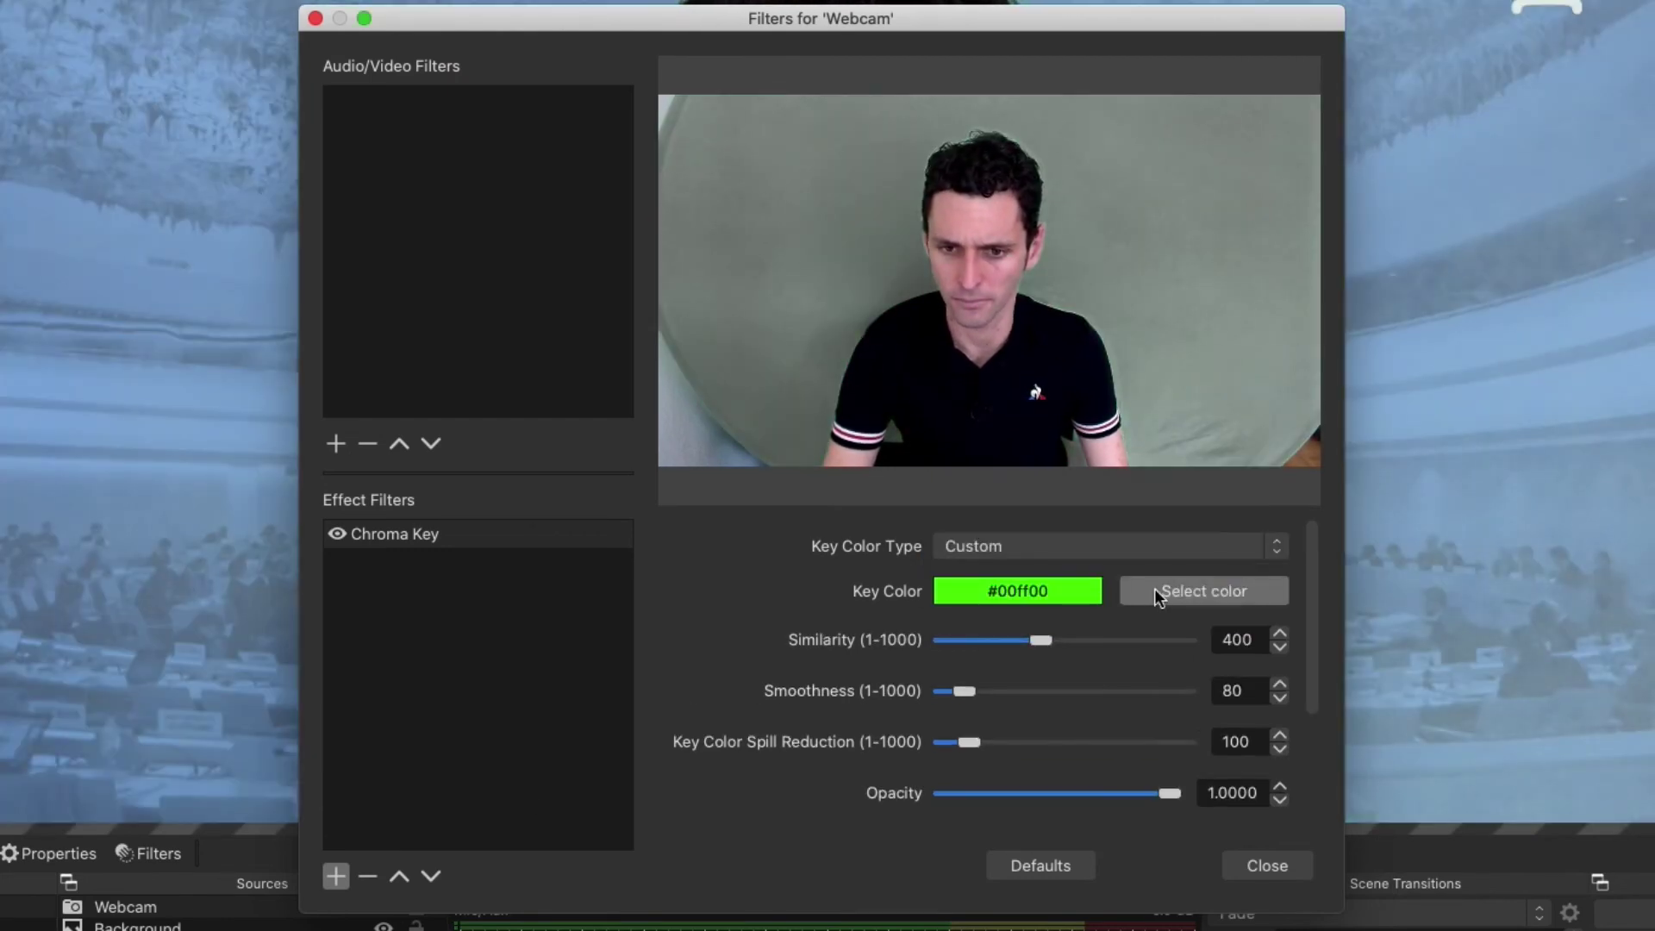
left_click(1155, 593)
type("45a42e")
left_click(1113, 707)
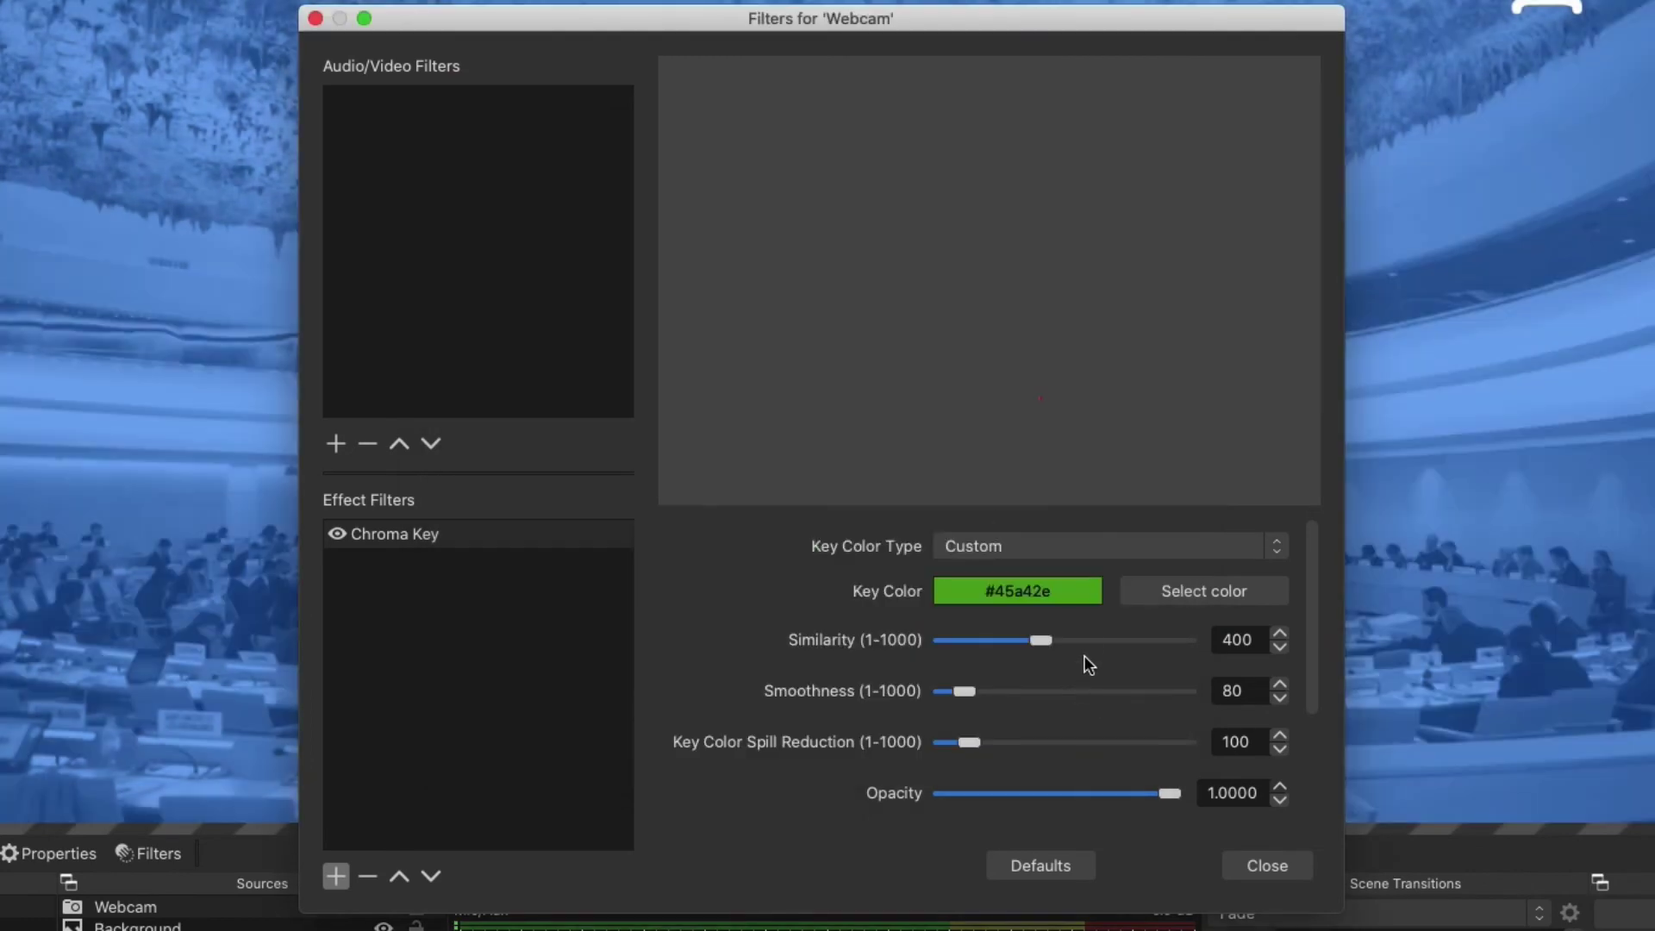
- Lower the Chroma Key Similarity to about 123 and close the filters window
left_click_drag(1052, 639, 973, 640)
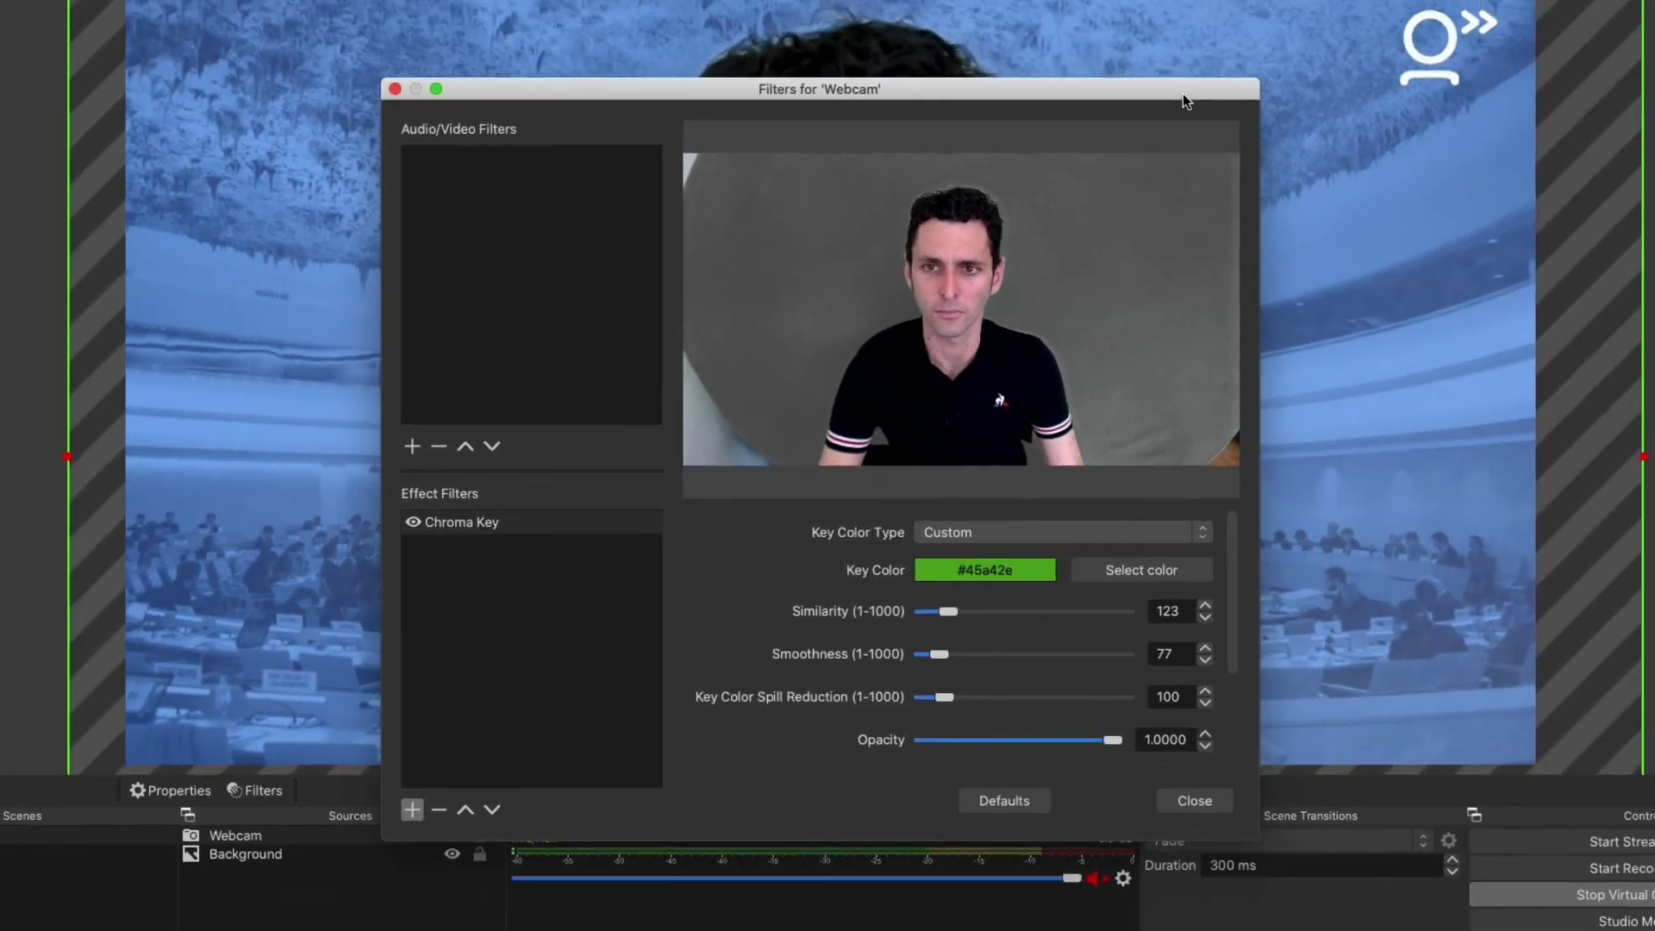
left_click_drag(1251, 18, 675, 237)
left_click(681, 829)
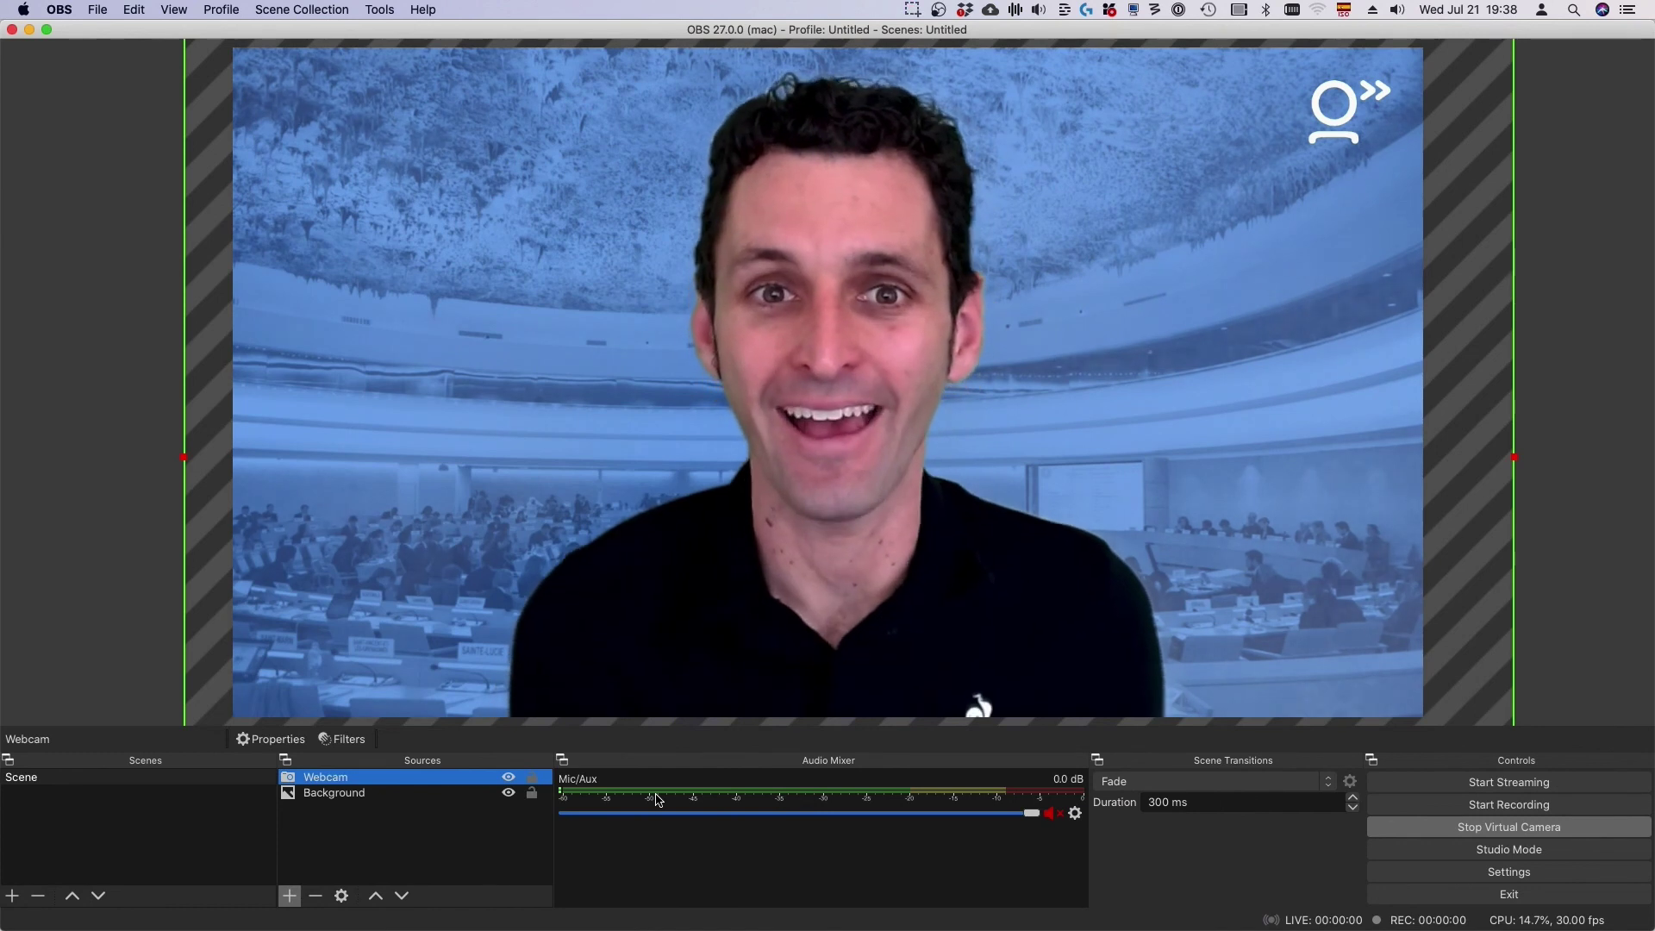